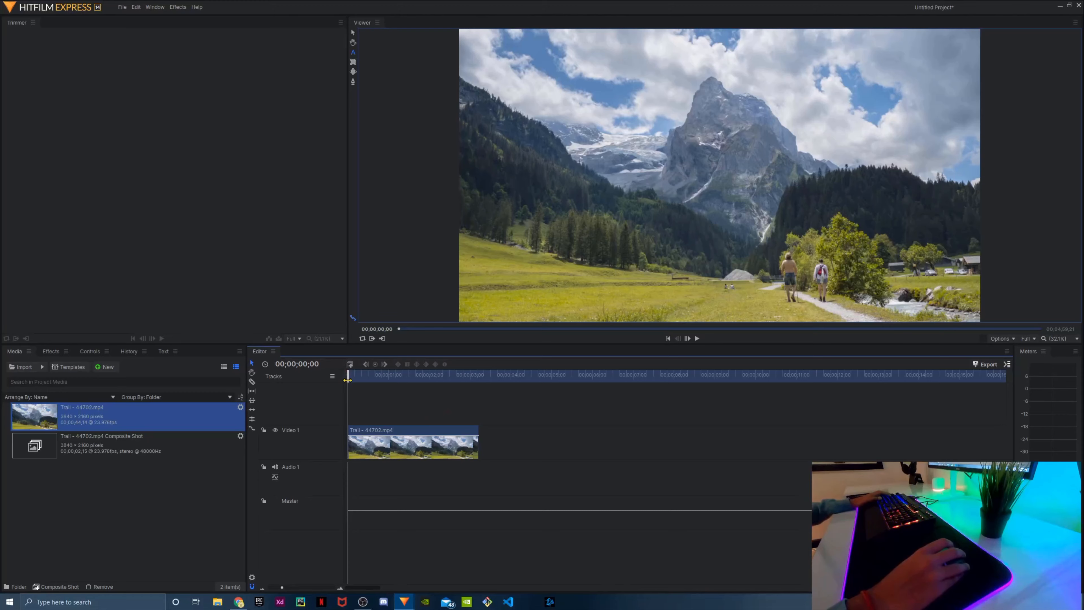
# Make a composite shot named "Text Animation" from the trail clip on Video 1, using the selected clip's properties
pyautogui.moveTo(349, 399); pyautogui.dragTo(484, 399)
pyautogui.press('Home')
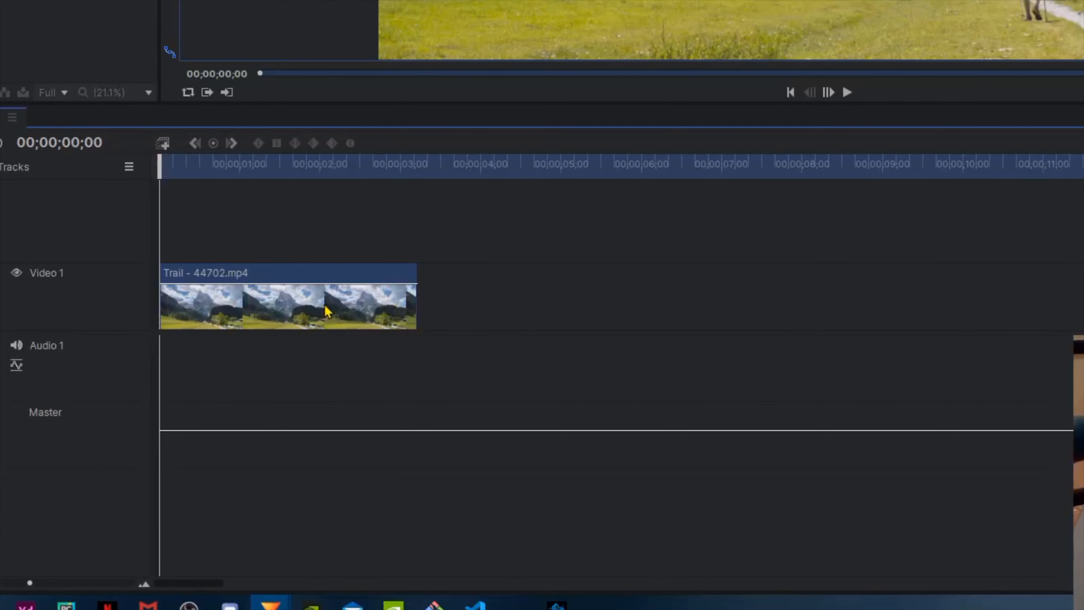
pyautogui.rightClick(328, 311)
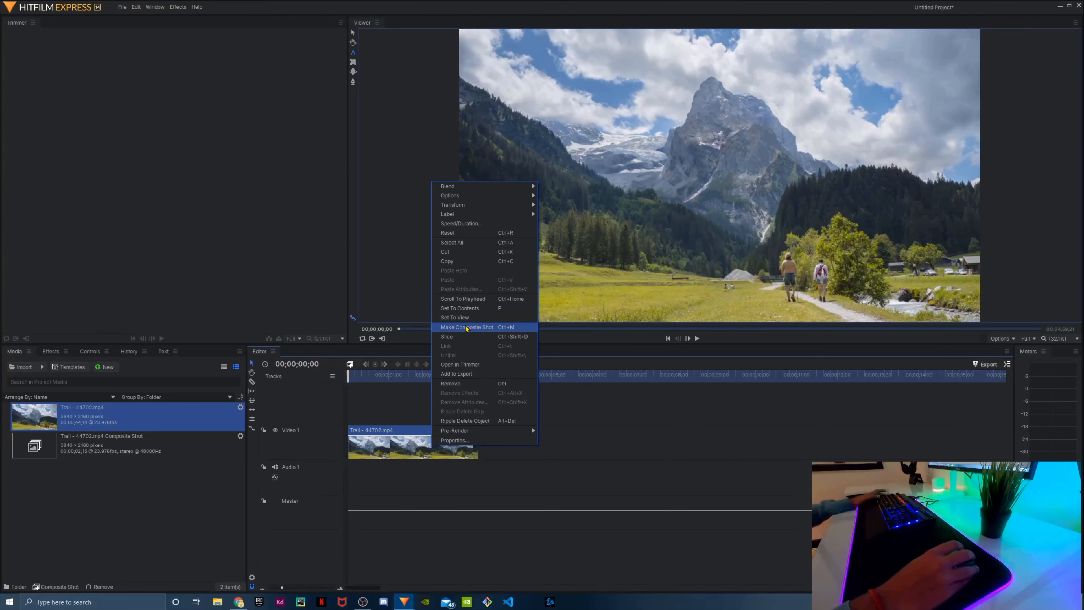
pyautogui.click(393, 70)
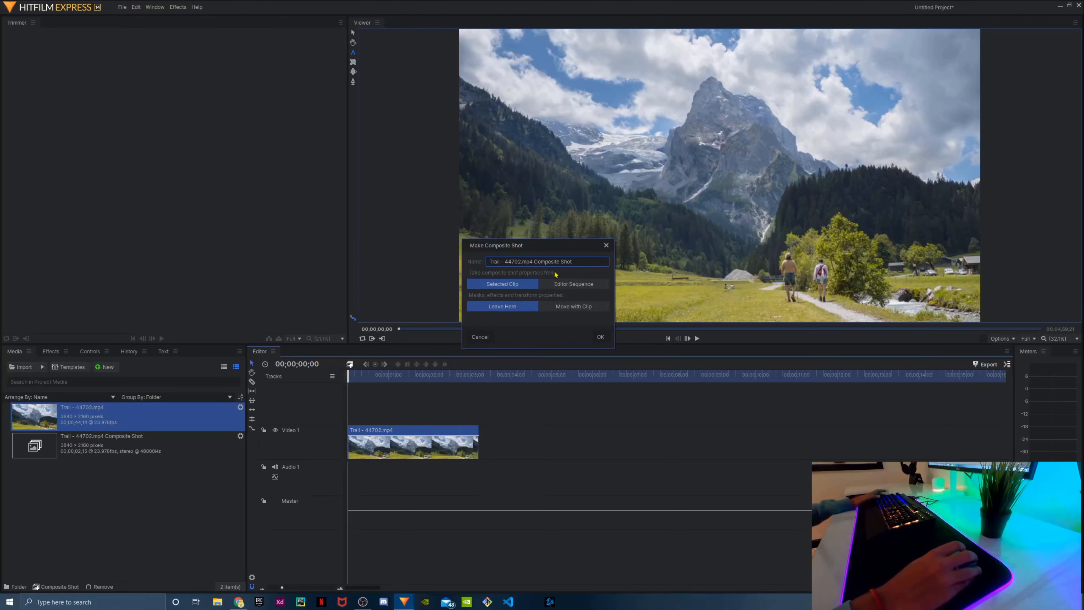
pyautogui.moveTo(572, 261); pyautogui.dragTo(489, 261)
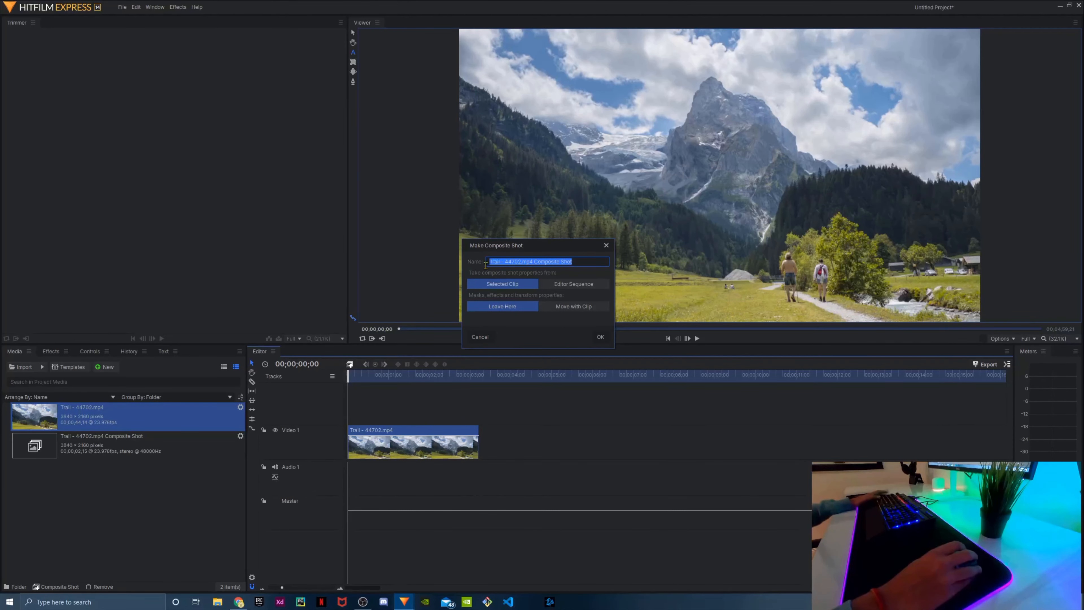
pyautogui.press('BackSpace')
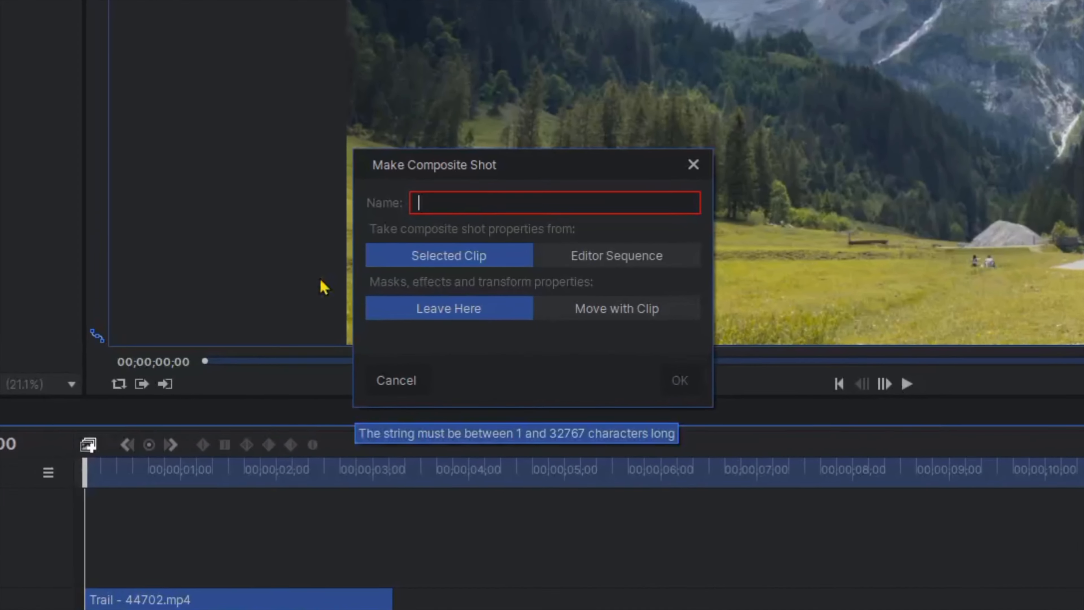
pyautogui.write('Te')
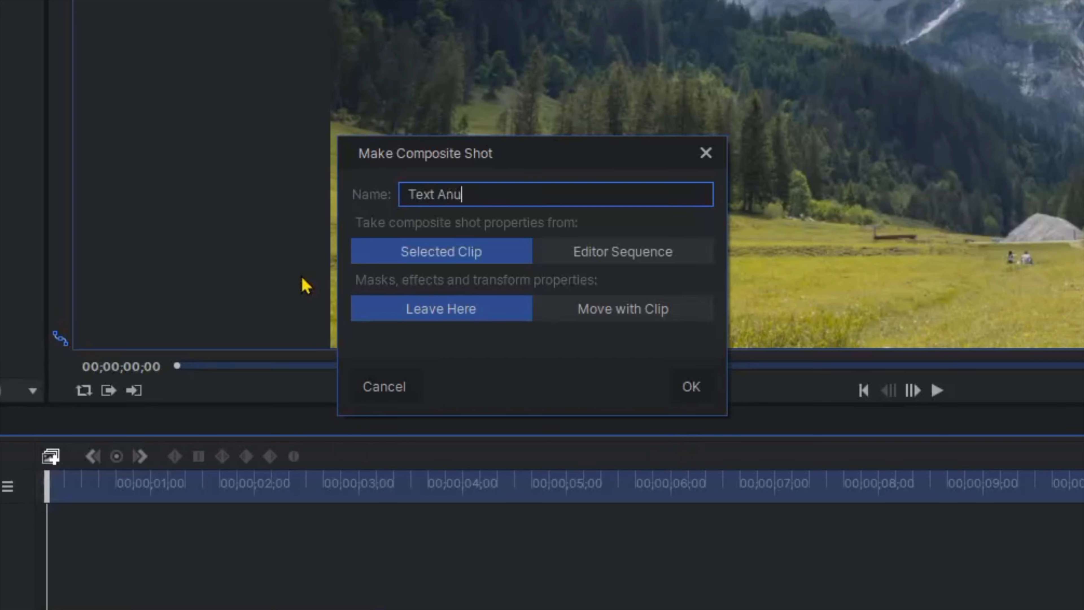
pyautogui.write('xt Animationm')
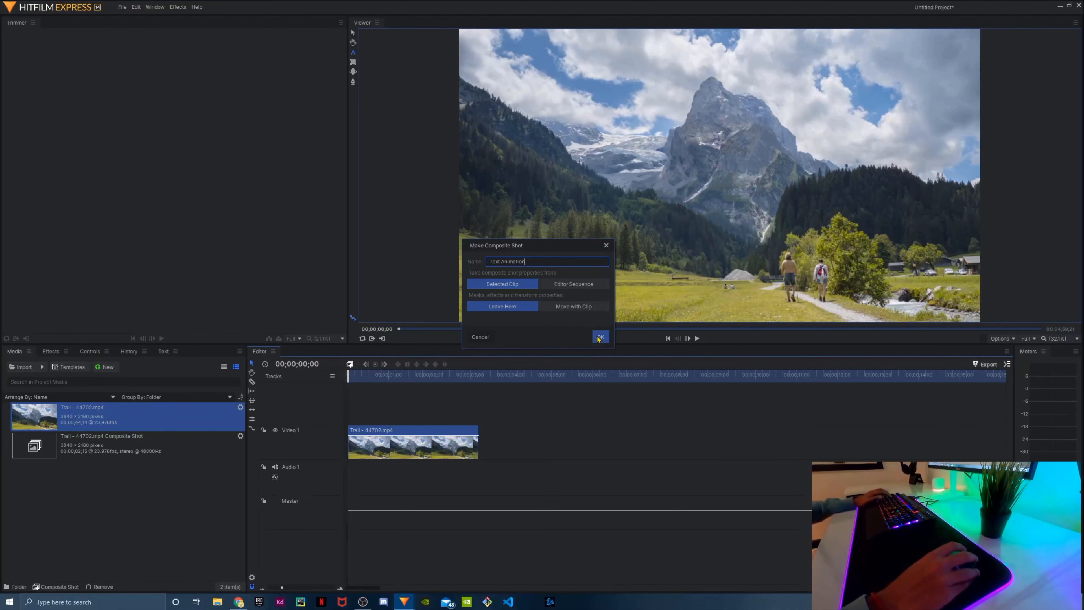
pyautogui.click(692, 387)
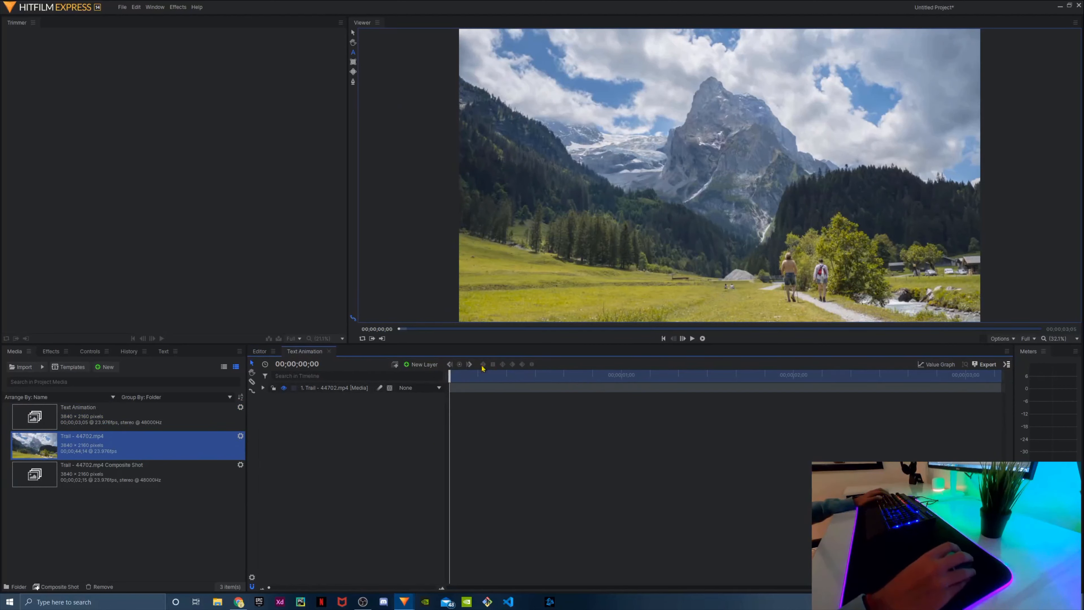
# Add a text layer reading "Trail One" to the Text Animation composite shot
pyautogui.click(268, 352)
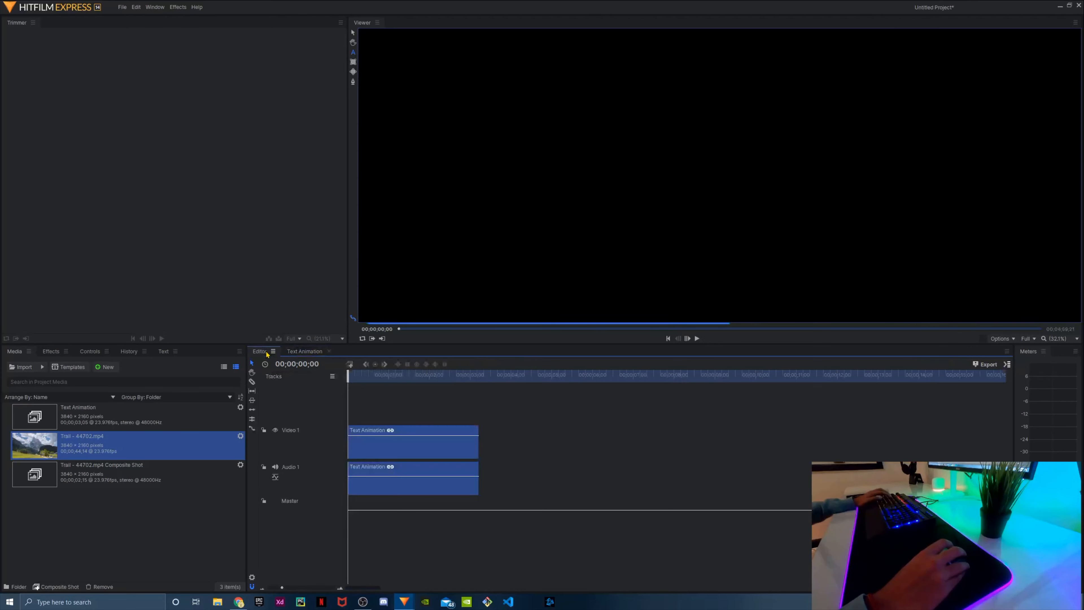
pyautogui.click(301, 355)
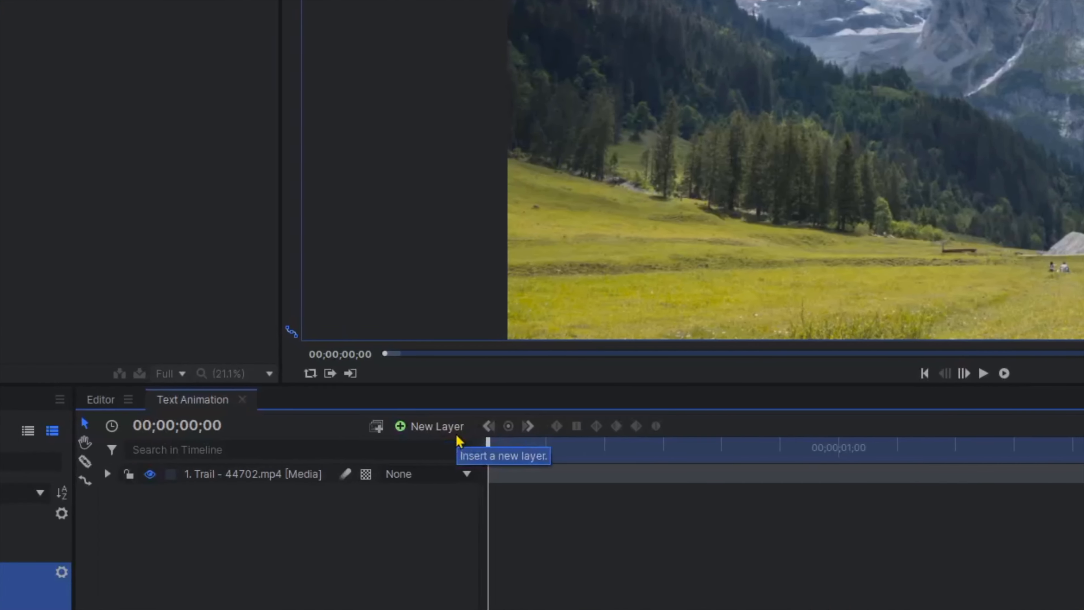
pyautogui.click(432, 367)
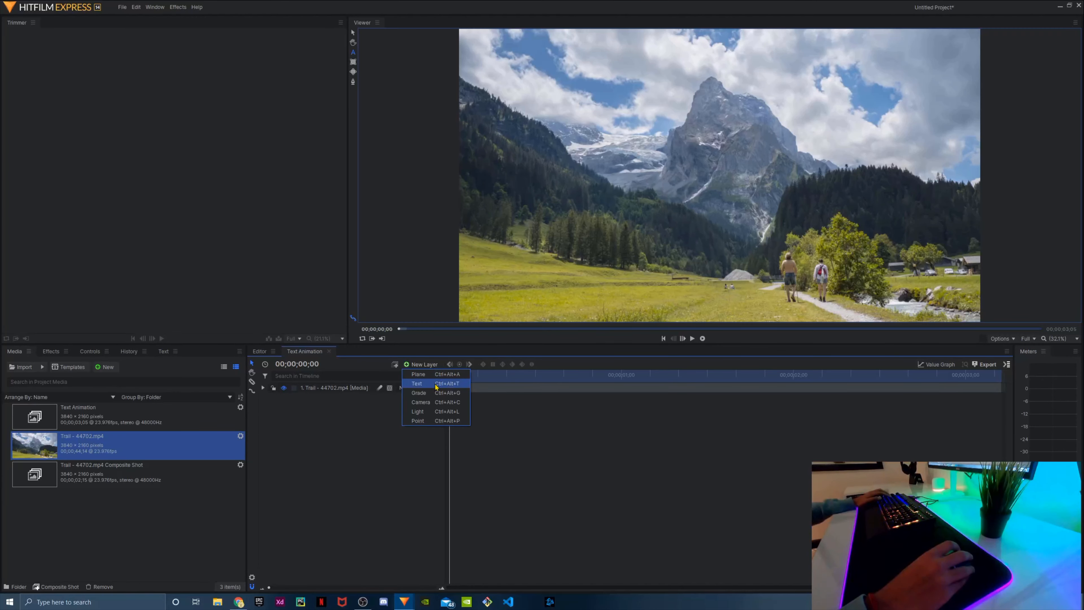
pyautogui.click(491, 465)
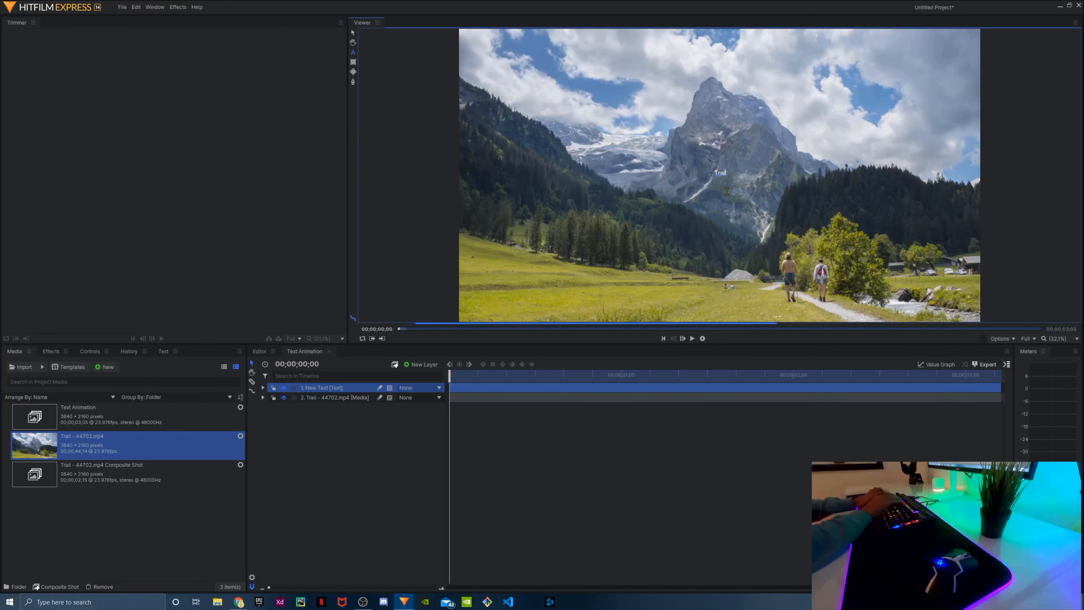
pyautogui.write('Trail On e')
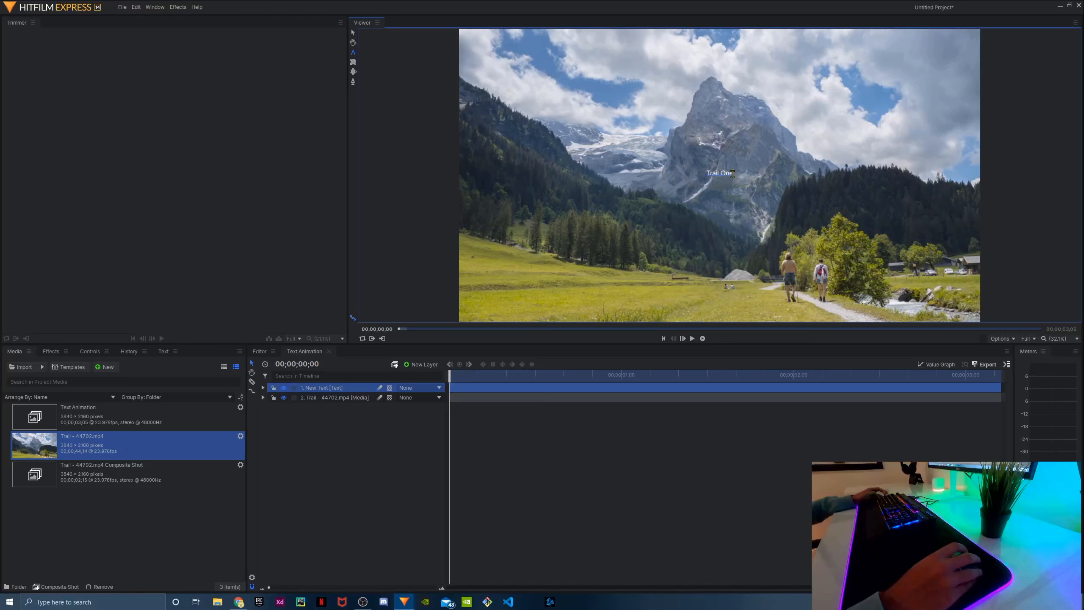
# Set the Trail One text to the Ink Free font at size 200
pyautogui.moveTo(733, 174); pyautogui.dragTo(706, 173)
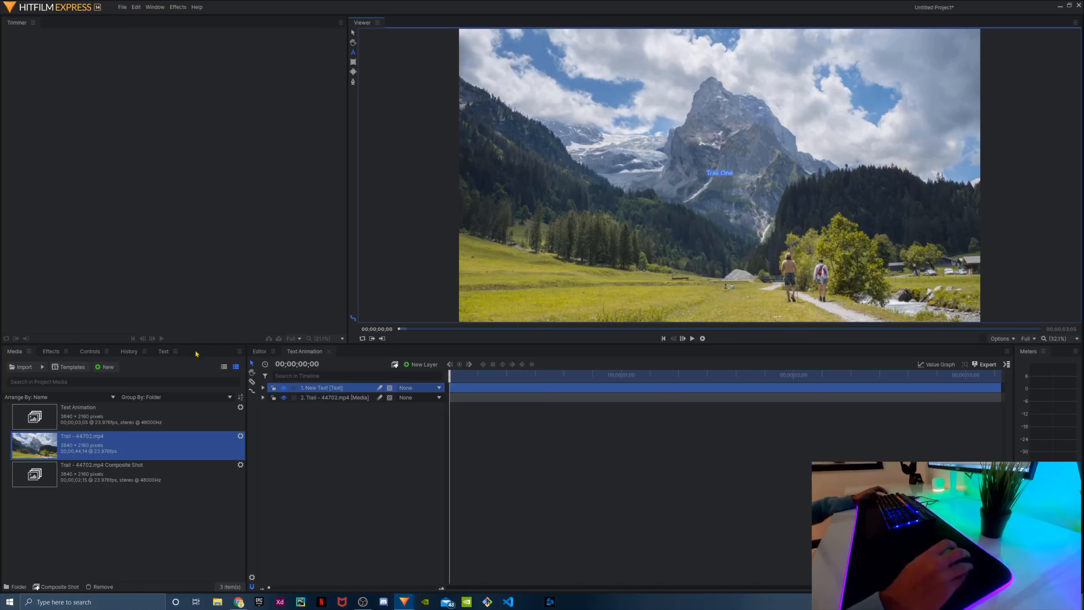
pyautogui.click(170, 354)
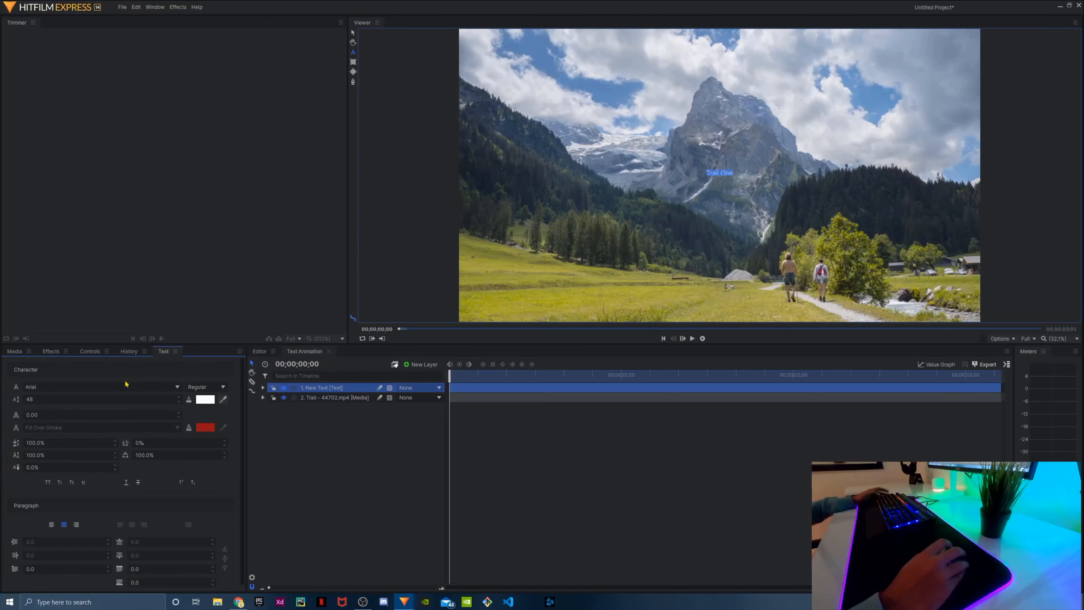
pyautogui.click(94, 386)
pyautogui.scroll(-1, 89, 380)
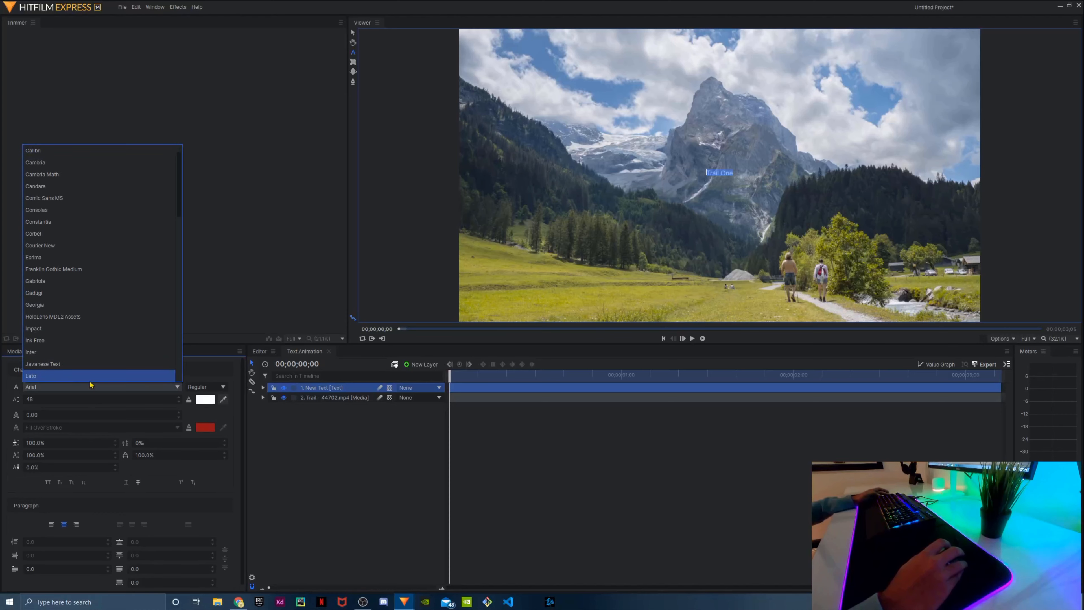
pyautogui.click(77, 341)
pyautogui.moveTo(64, 400); pyautogui.dragTo(131, 400)
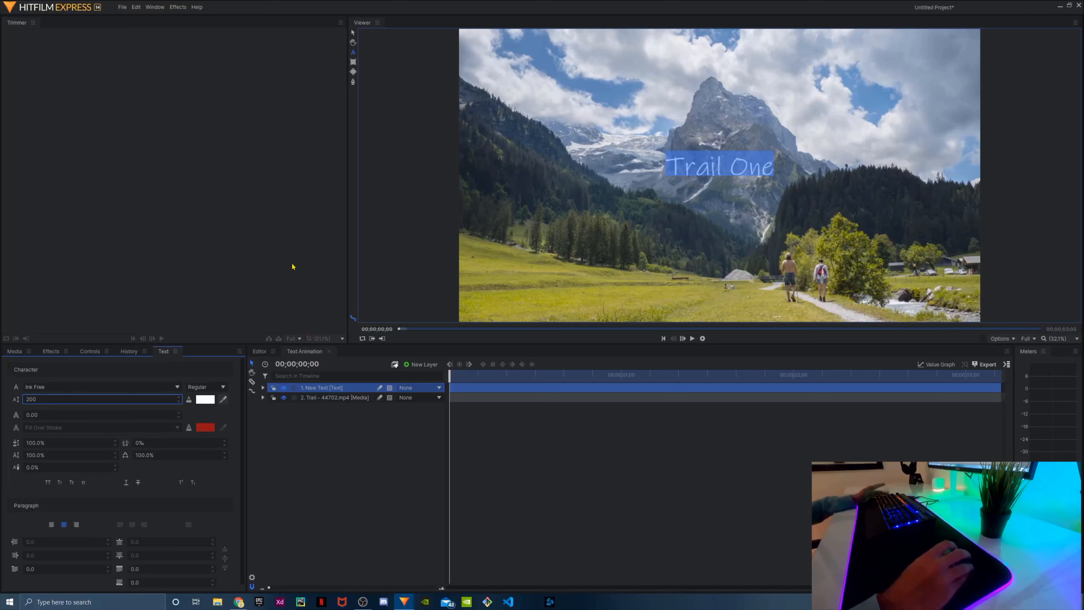
# Move the Trail One text slightly down from the centre of the frame, keeping it horizontally centred
pyautogui.click(385, 50)
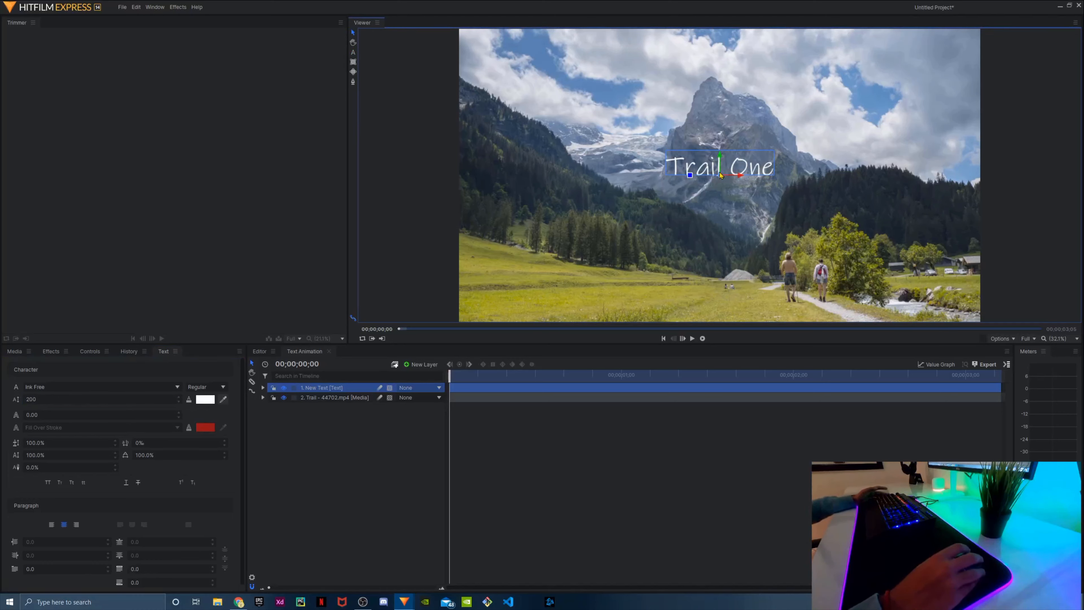
pyautogui.moveTo(720, 175); pyautogui.dragTo(721, 186)
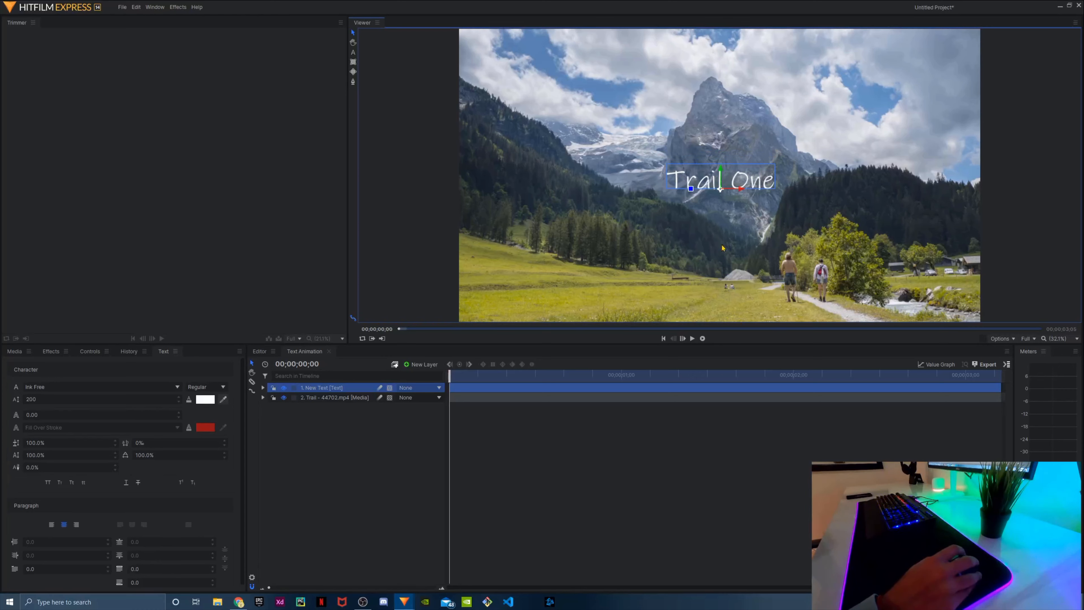
pyautogui.moveTo(723, 192); pyautogui.dragTo(722, 200)
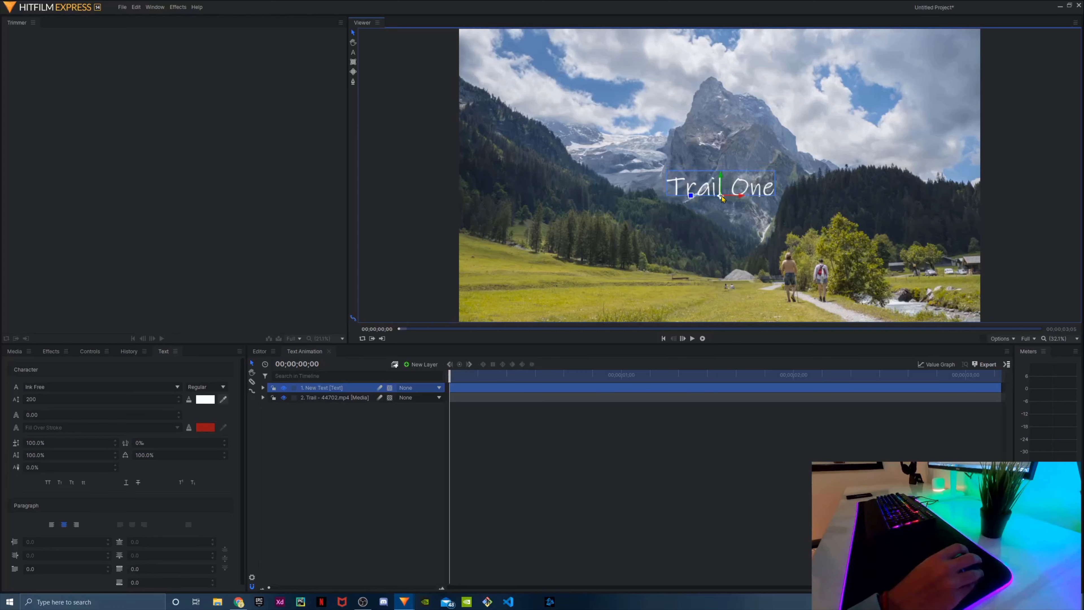
pyautogui.click(625, 428)
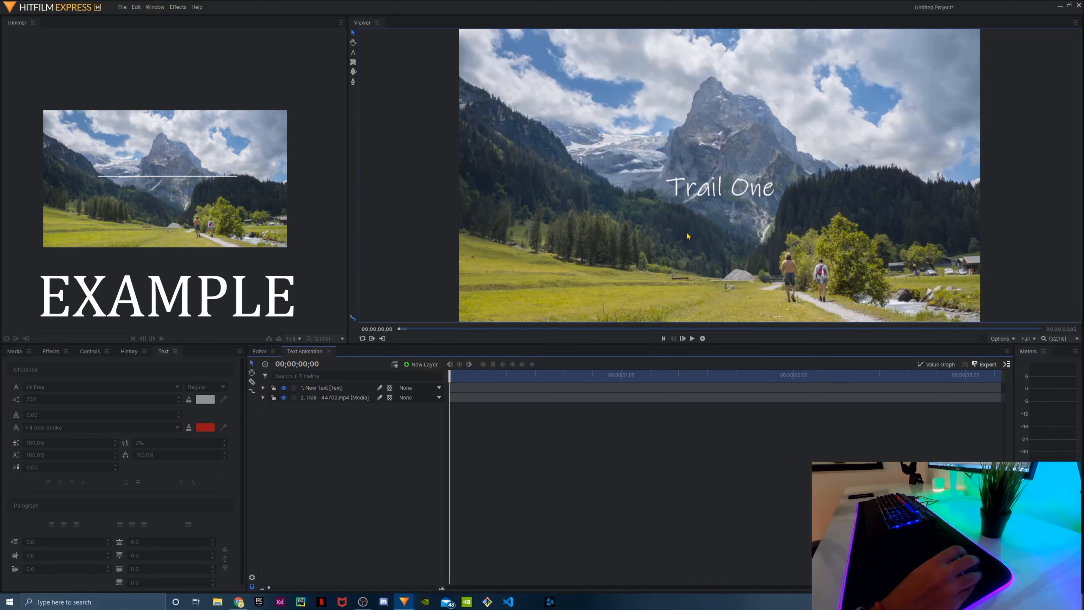
# Create a white plane layer named "Line" with a width of 100 and a height of 7
pyautogui.click(421, 364)
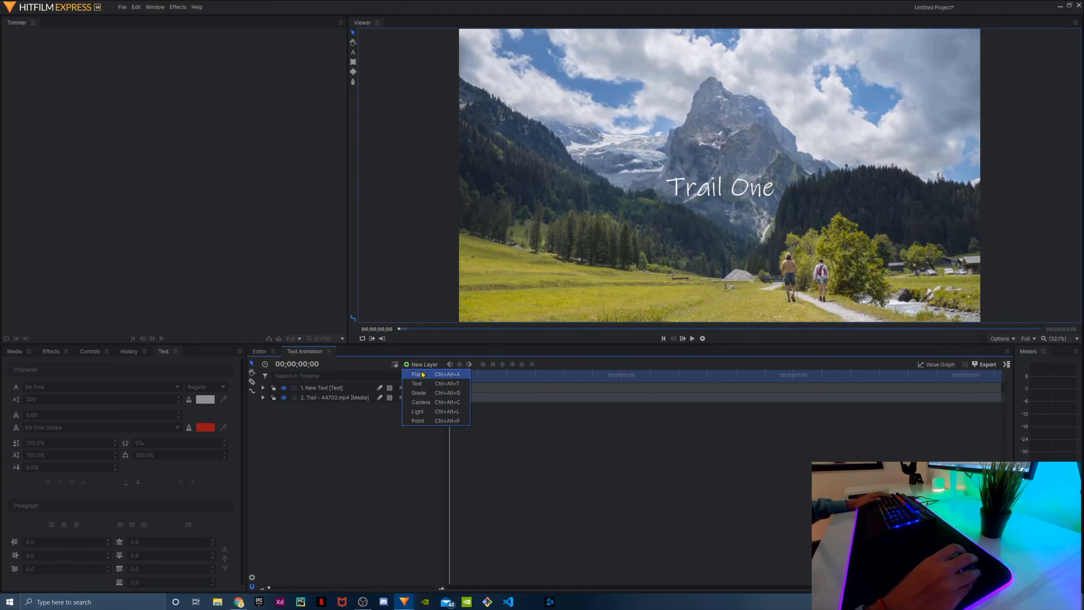
pyautogui.click(422, 375)
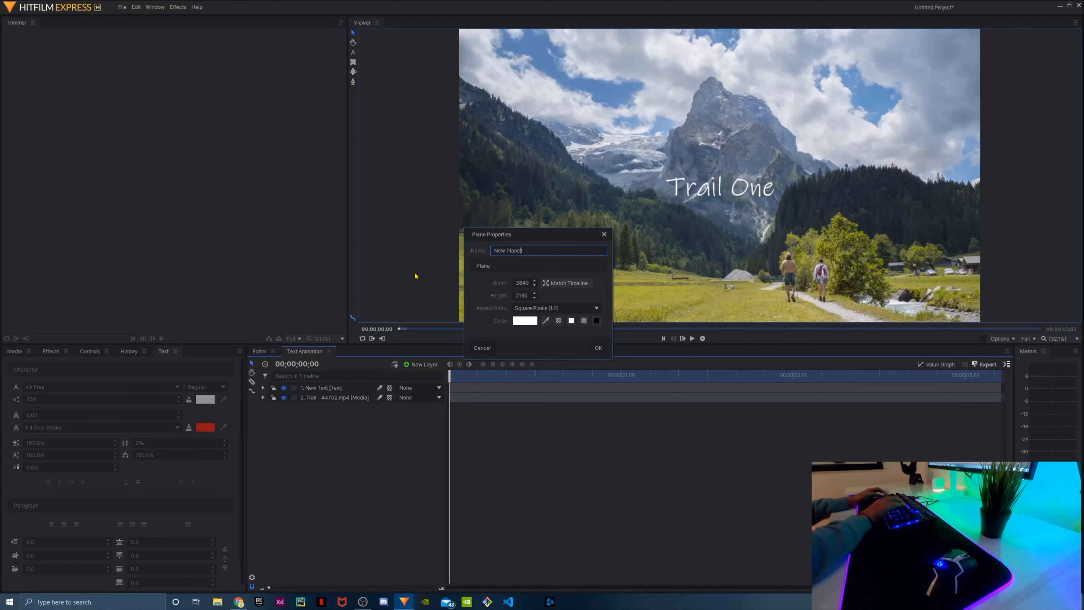
pyautogui.hotkey('ctrl', 'a')
pyautogui.press('BackSpace')
pyautogui.write('Line')
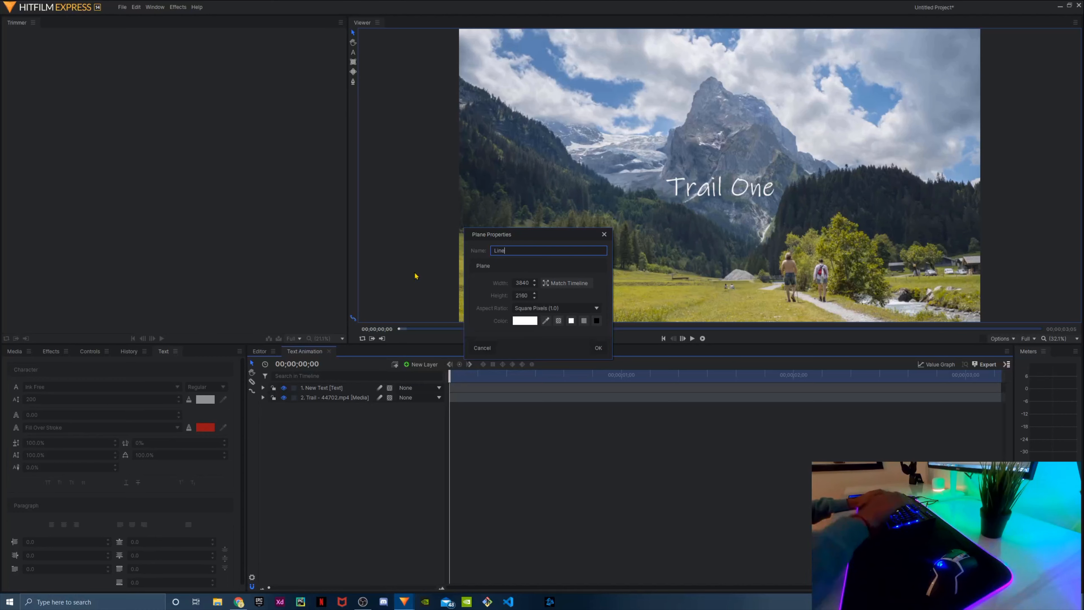
pyautogui.doubleClick(525, 284)
pyautogui.write('100')
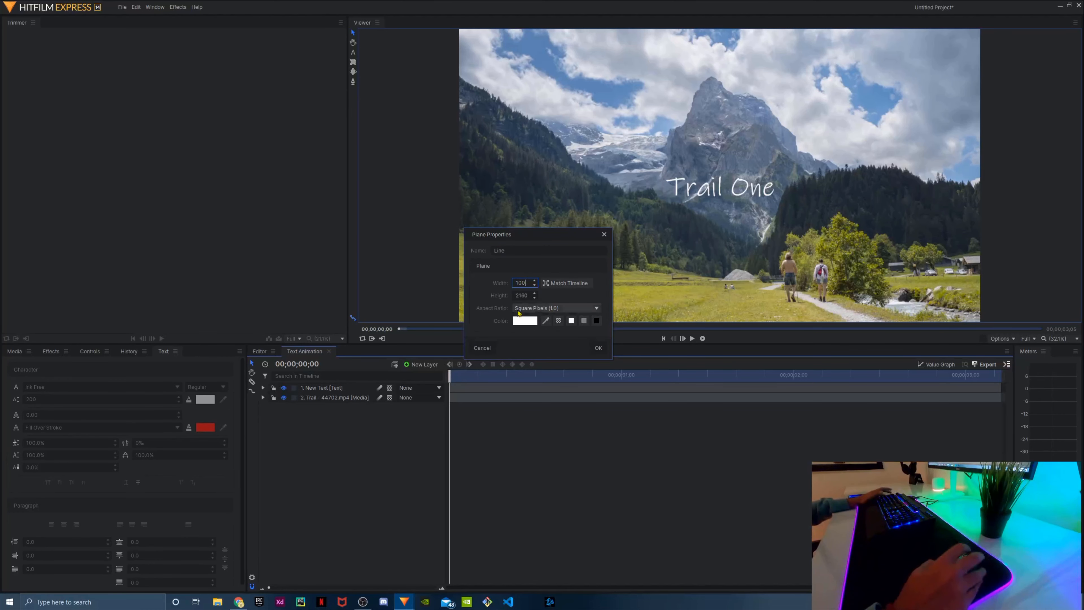
pyautogui.doubleClick(522, 296)
pyautogui.write('7')
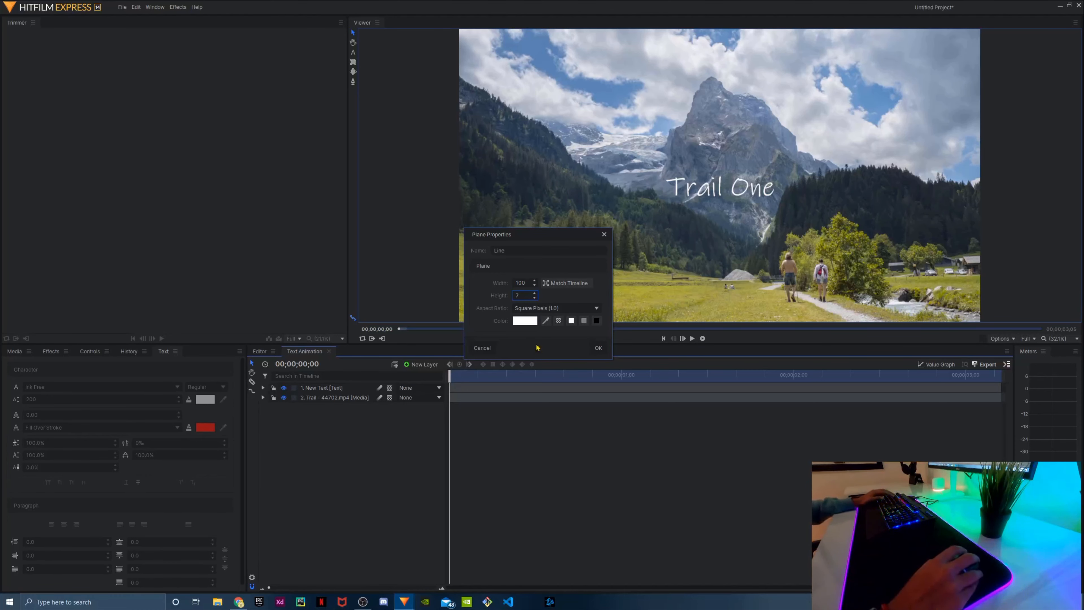
pyautogui.click(599, 349)
# Set the Line plane's width to 1000 in its properties
pyautogui.click(723, 214)
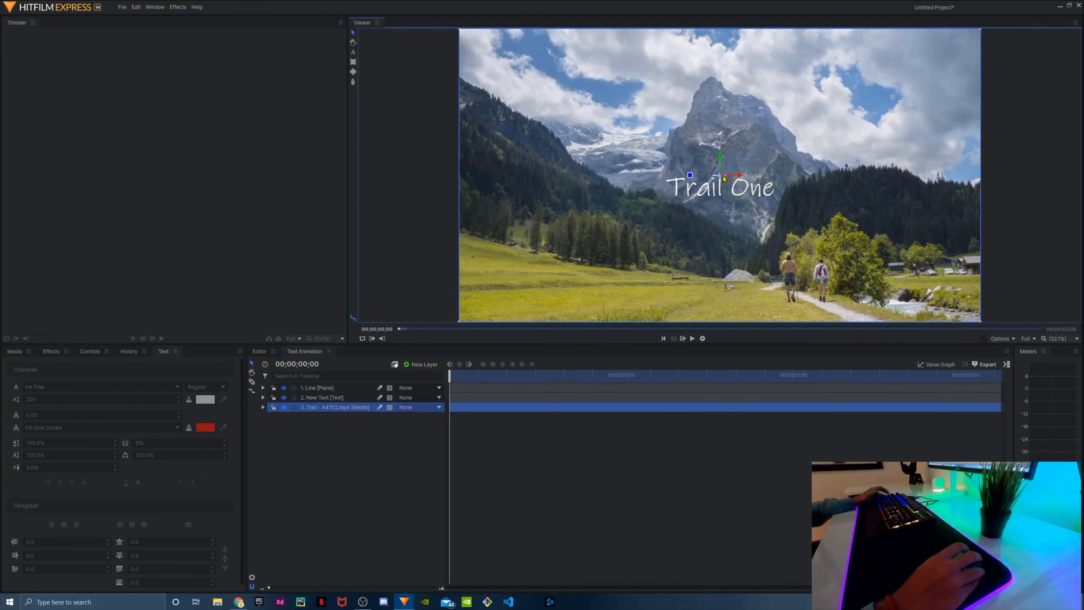
pyautogui.scroll(3, 720, 176)
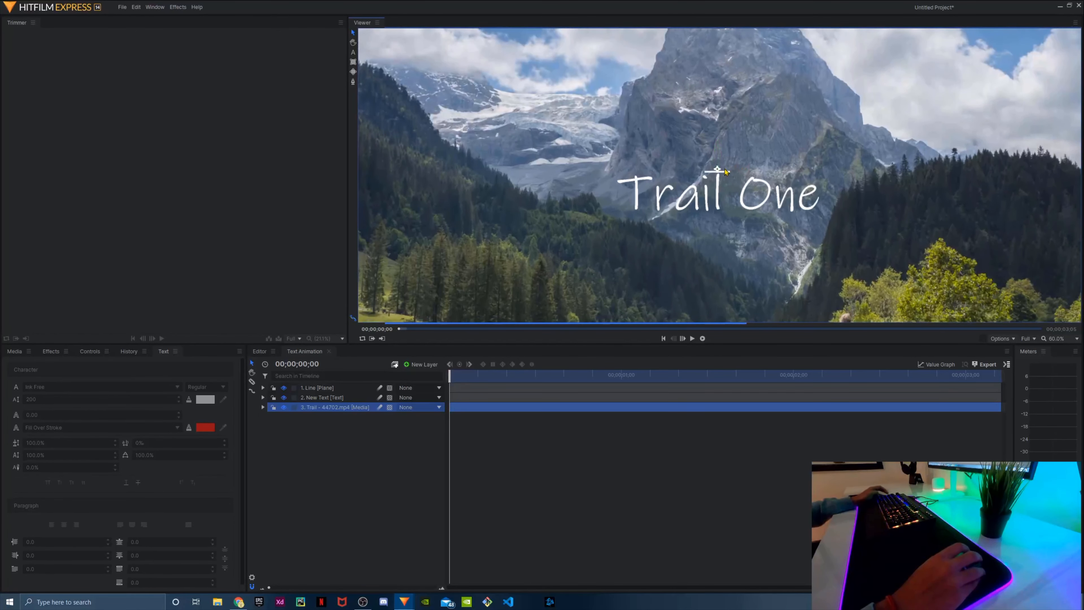
pyautogui.click(713, 175)
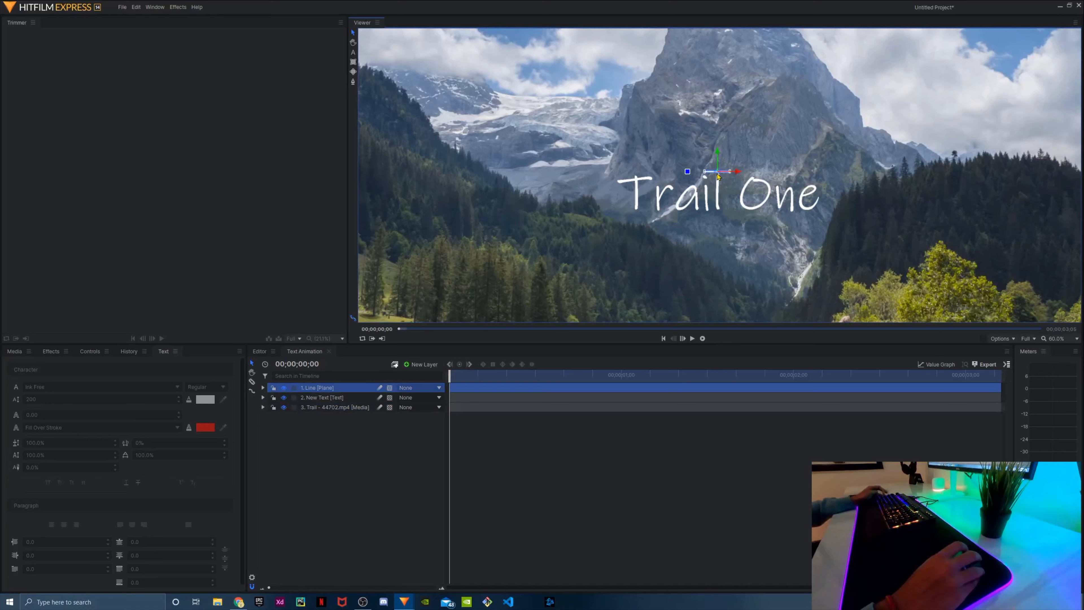
pyautogui.rightClick(341, 389)
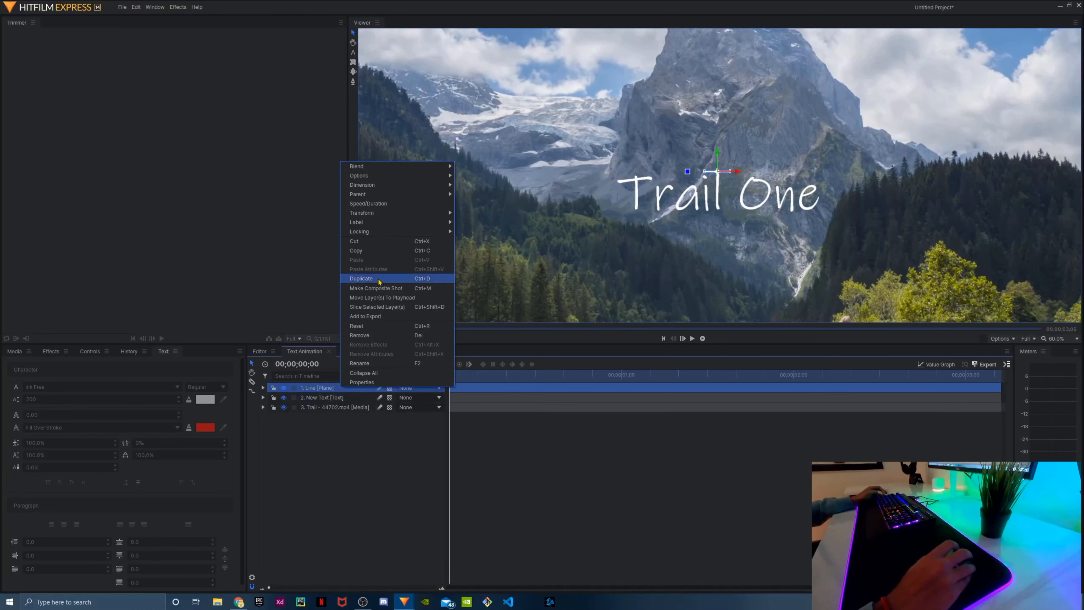
pyautogui.click(398, 383)
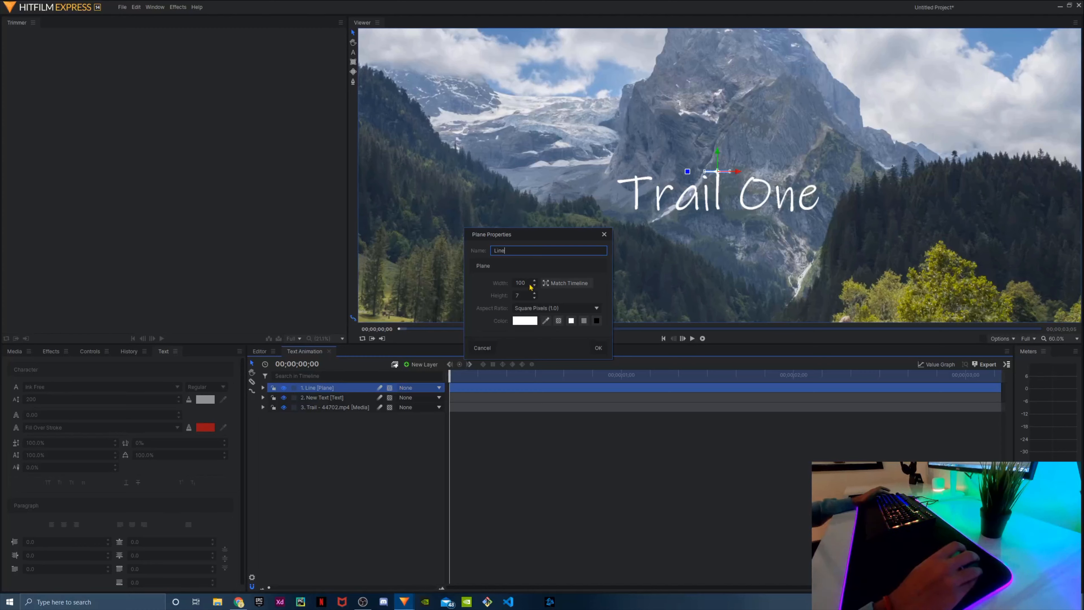
pyautogui.click(526, 284)
pyautogui.write('0')
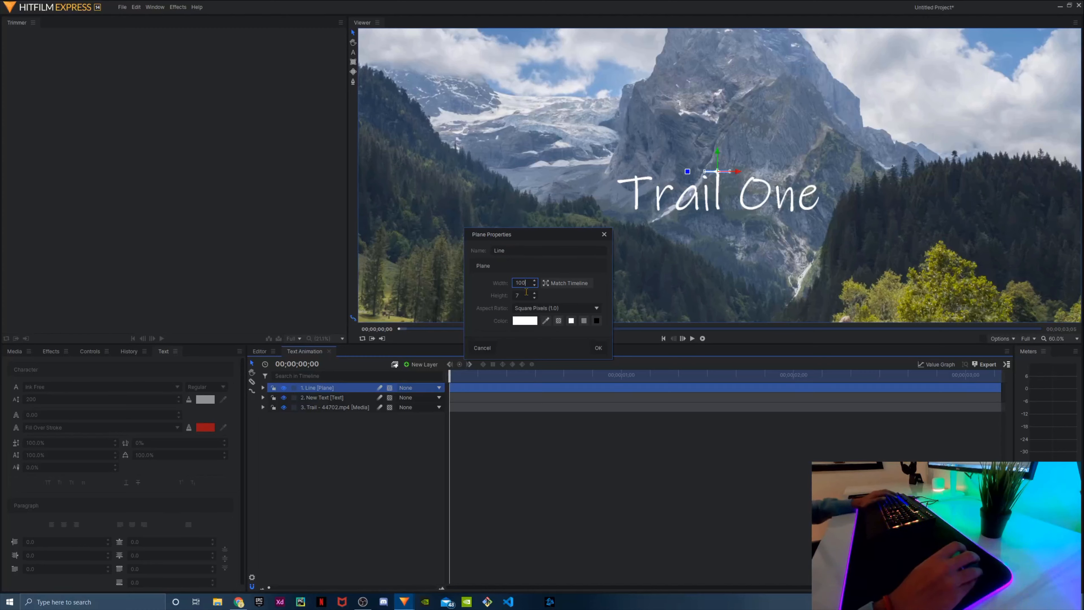
pyautogui.click(598, 348)
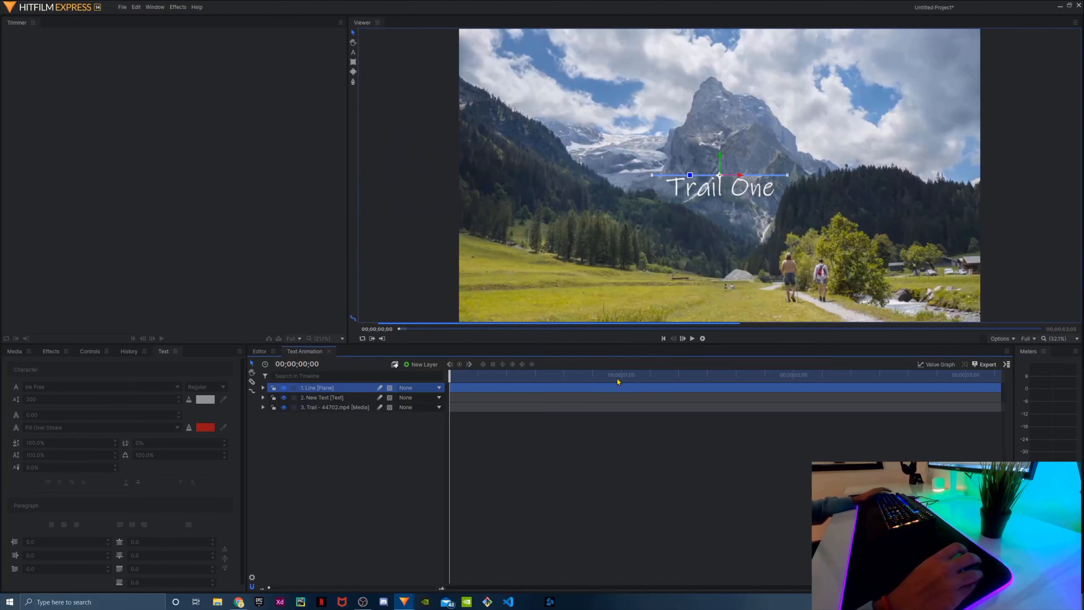
# Nudge the Line plane slightly upward so it sits just above the Trail One text
pyautogui.click(700, 234)
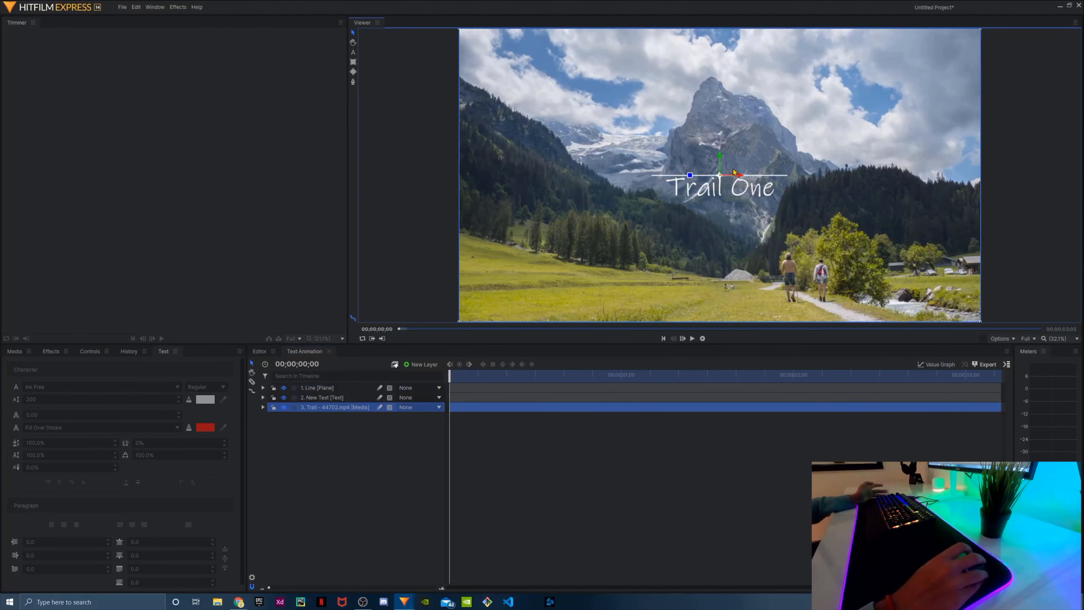
pyautogui.click(759, 176)
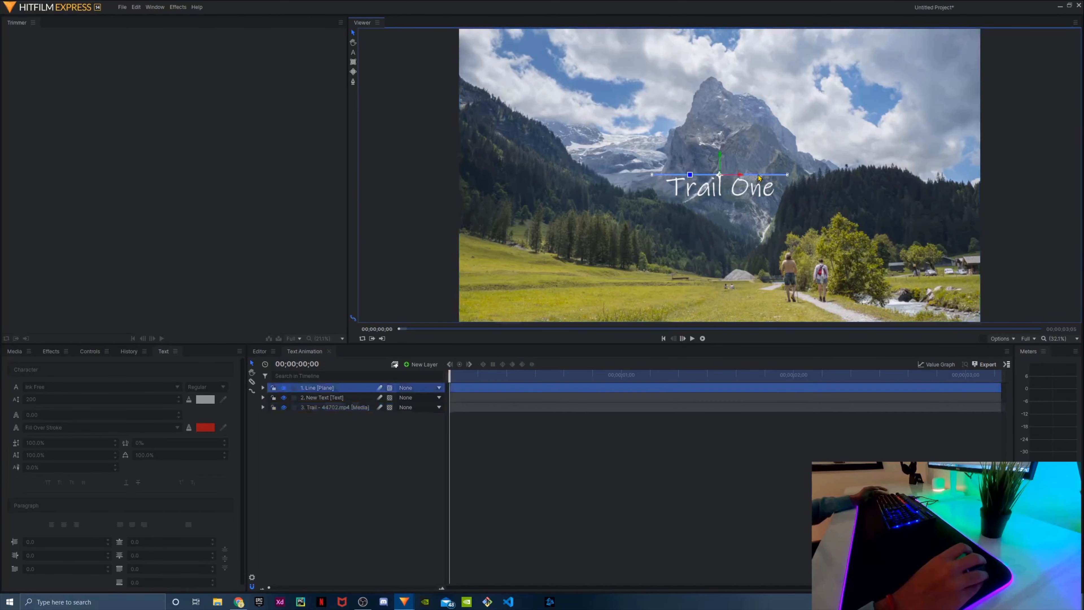
pyautogui.moveTo(719, 175); pyautogui.dragTo(723, 173)
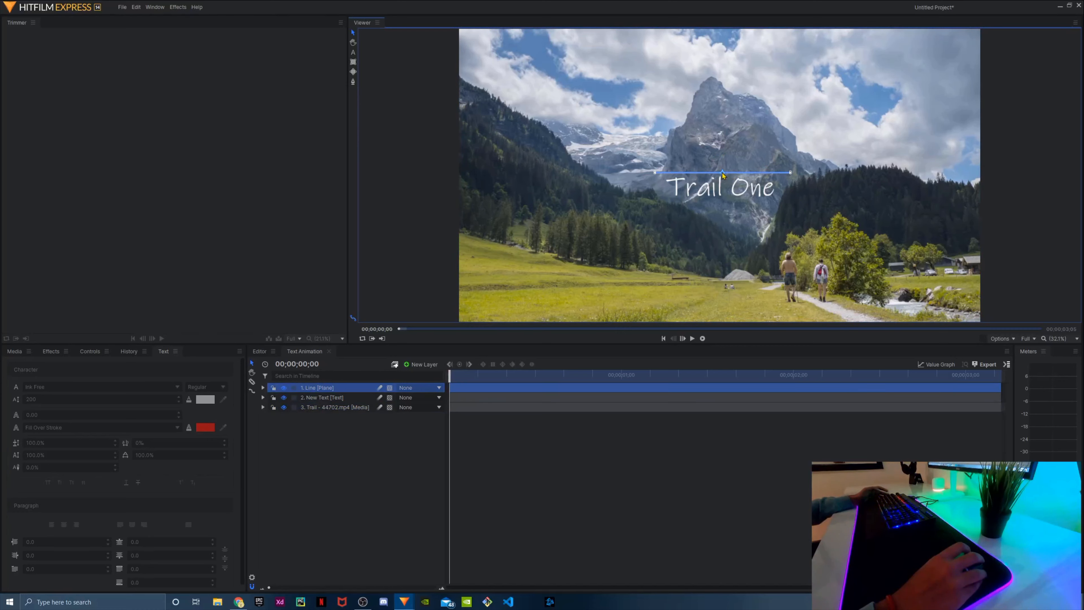
pyautogui.click(703, 447)
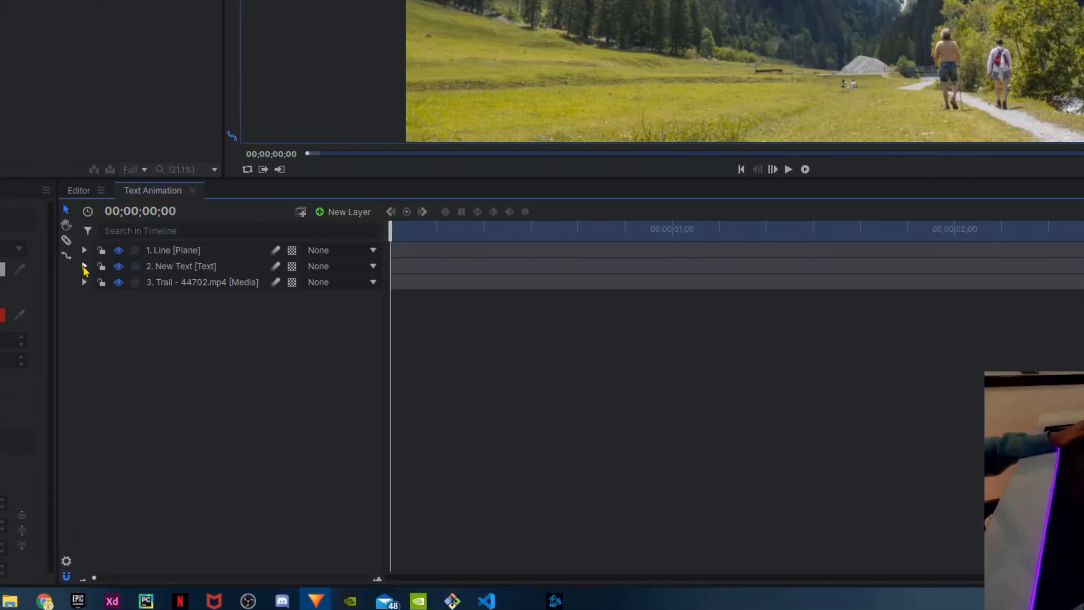
# Keyframe the Trail One text's Position at 00;00;00;00, and at 00;00;00;06 move it up to sit just above the line, Y about 47
pyautogui.click(84, 268)
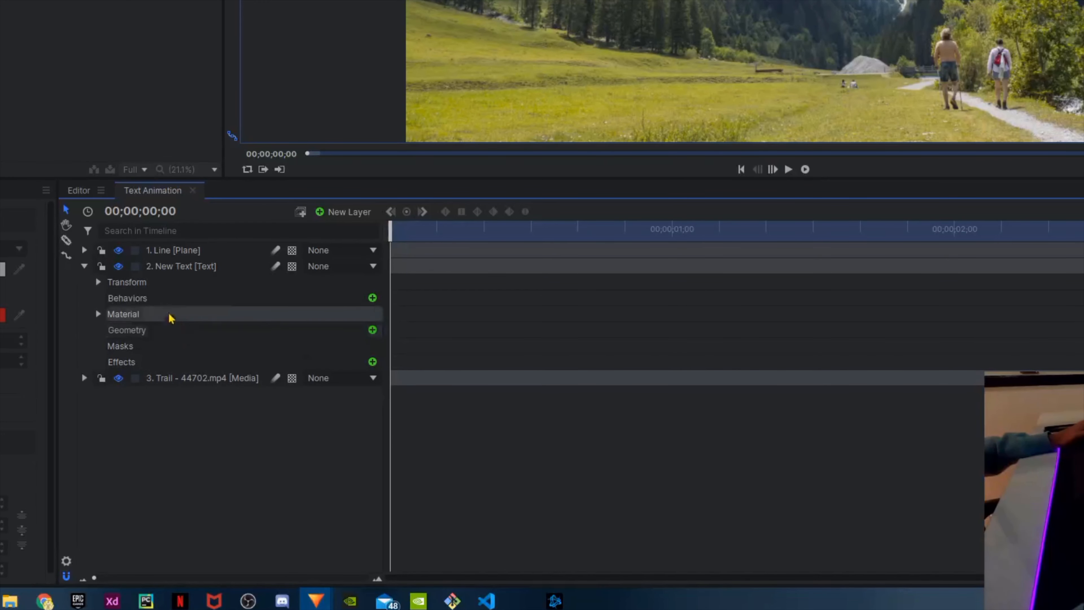
pyautogui.click(98, 283)
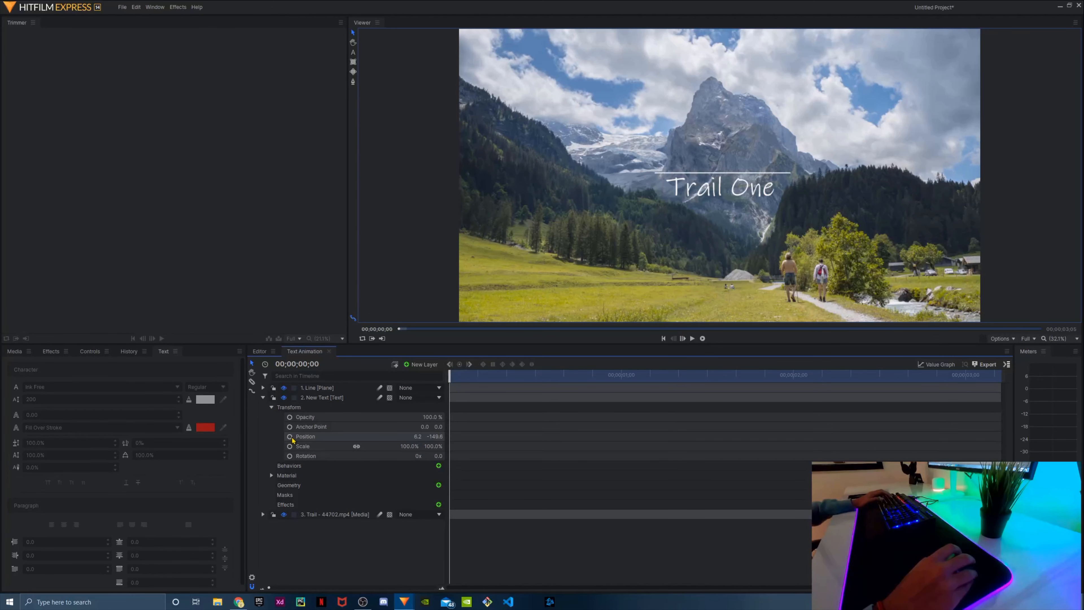
pyautogui.click(290, 437)
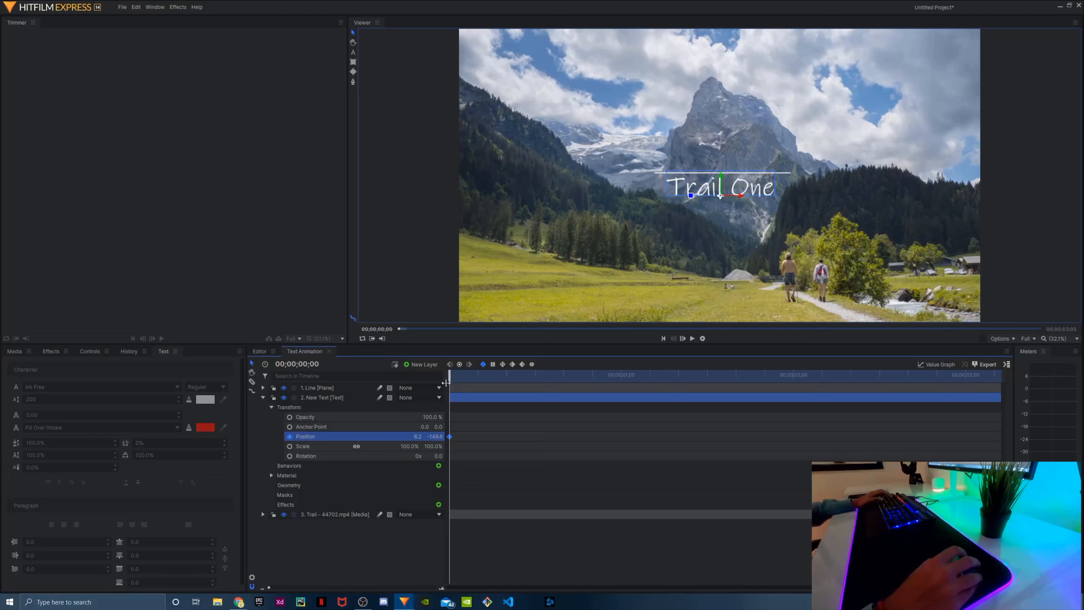
pyautogui.moveTo(453, 381); pyautogui.dragTo(499, 392)
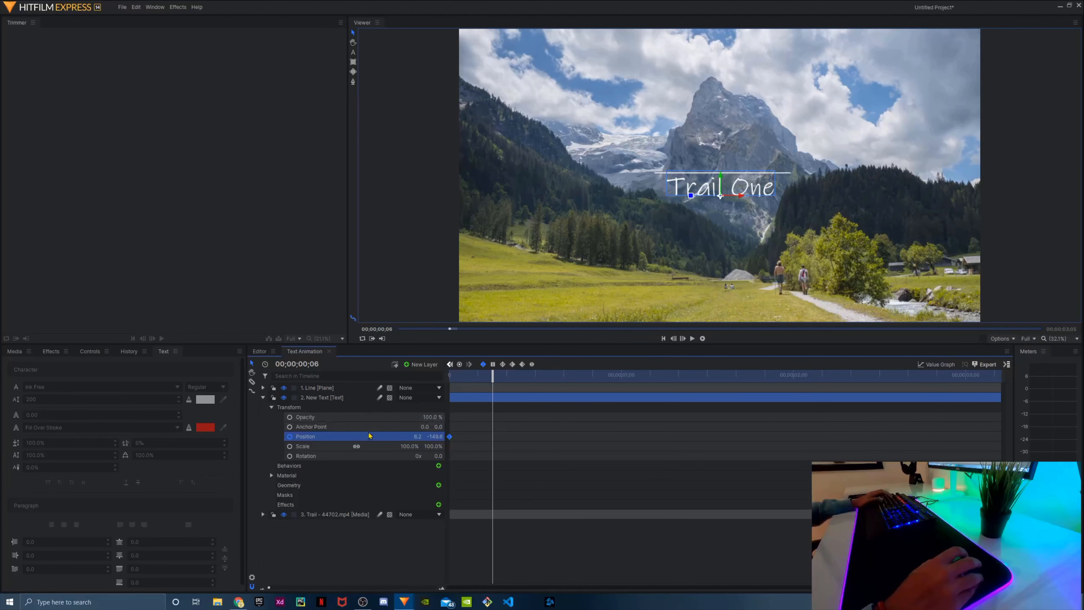
pyautogui.hotkey('shift', 'Up')
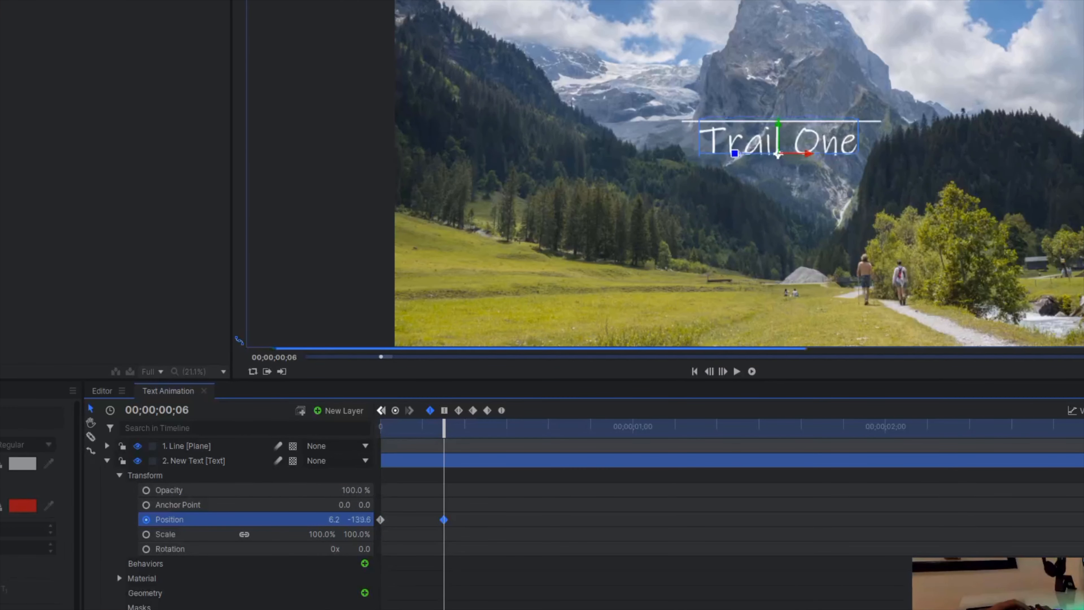
pyautogui.hotkey('shift', 'Up')
pyautogui.hotkey('shift', 'Up')
pyautogui.hotkey('shift', 'Up')
pyautogui.hotkey('shift', 'Up')
pyautogui.hotkey('shift', 'Up')
pyautogui.hotkey('shift', 'Up')
pyautogui.hotkey('shift', 'Up')
pyautogui.hotkey('shift', 'Up')
pyautogui.hotkey('shift', 'Up')
pyautogui.hotkey('shift', 'Up')
pyautogui.hotkey('shift', 'Up')
pyautogui.hotkey('shift', 'Up')
pyautogui.hotkey('shift', 'Up')
pyautogui.hotkey('shift', 'Up')
pyautogui.hotkey('shift', 'Up')
pyautogui.hotkey('shift', 'Up')
pyautogui.hotkey('shift', 'Up')
pyautogui.hotkey('shift', 'Up')
pyautogui.hotkey('shift', 'Up')
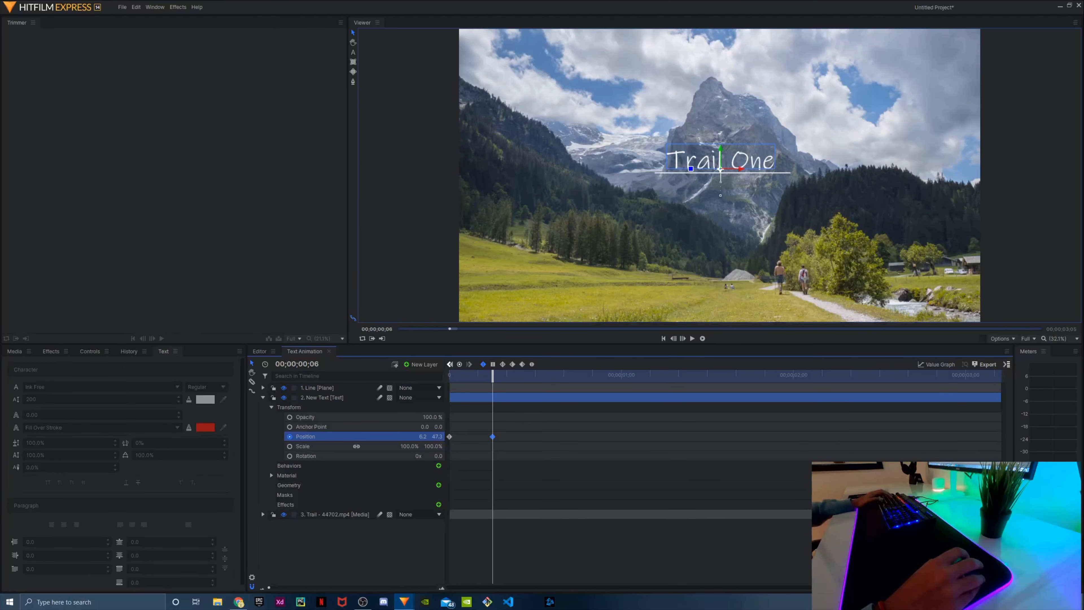
# Preview the text's upward movement from the start of the composite shot and return the playhead to 00;00;00;00
pyautogui.moveTo(491, 376); pyautogui.dragTo(449, 378)
pyautogui.click(692, 339)
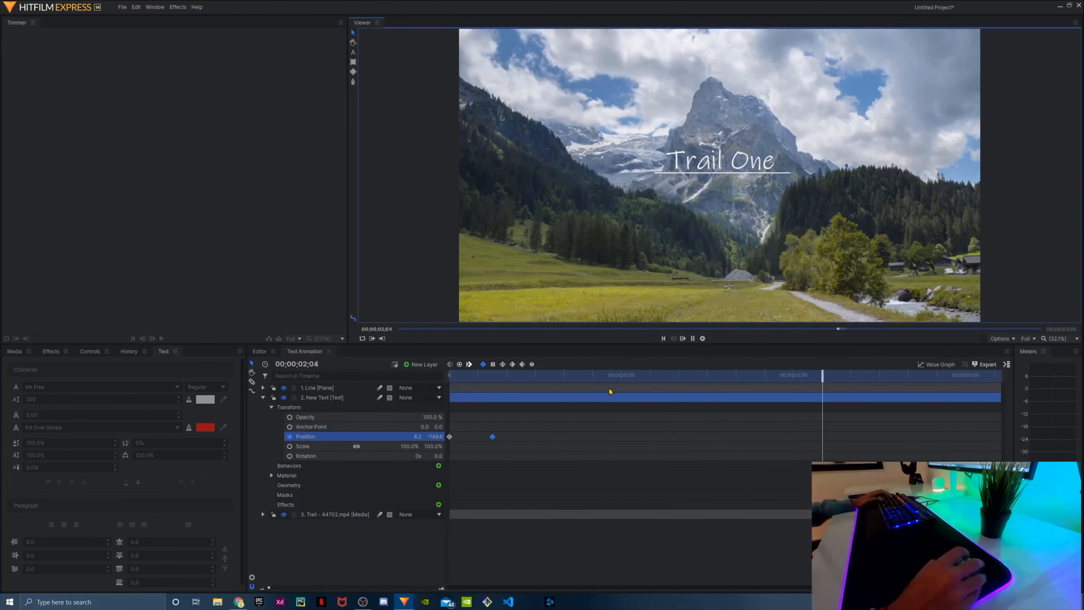
pyautogui.moveTo(997, 374); pyautogui.dragTo(449, 378)
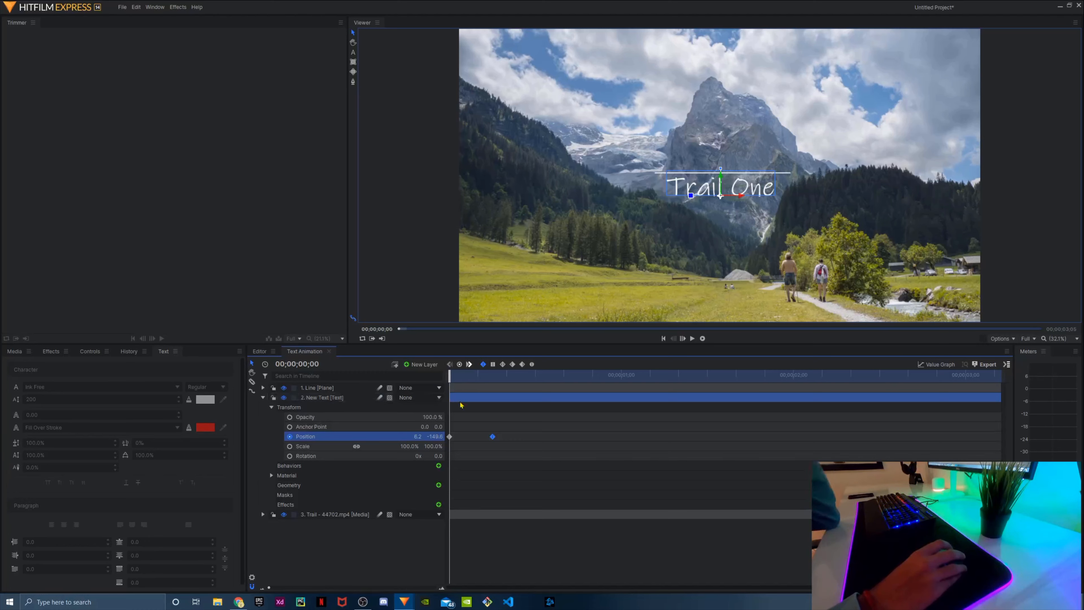
# Create a white plane layer named "Plane" with a width of 1000 and a height of 100
pyautogui.click(414, 365)
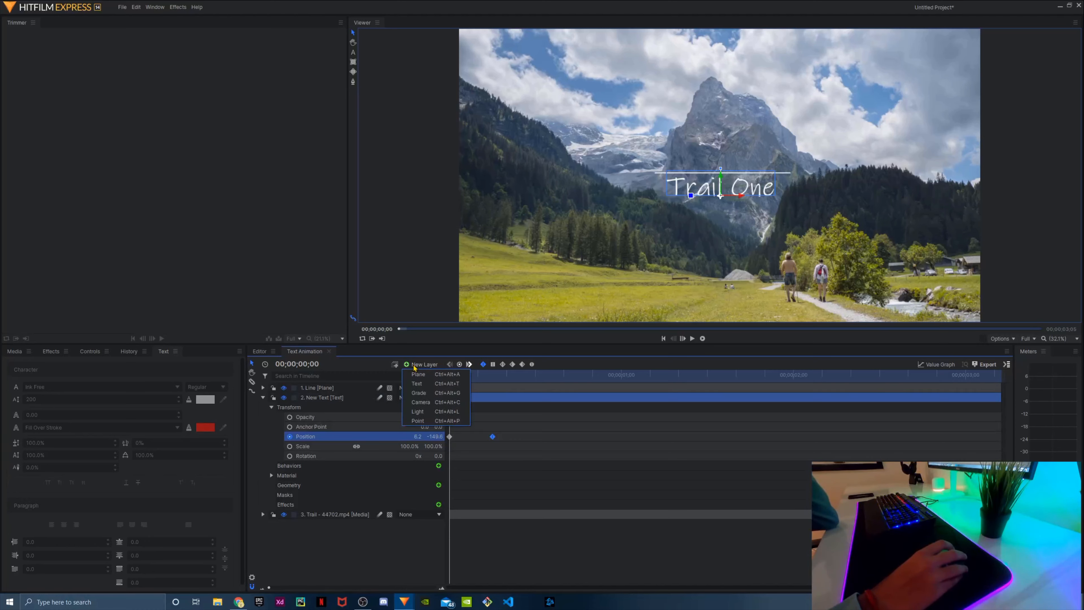
pyautogui.click(414, 374)
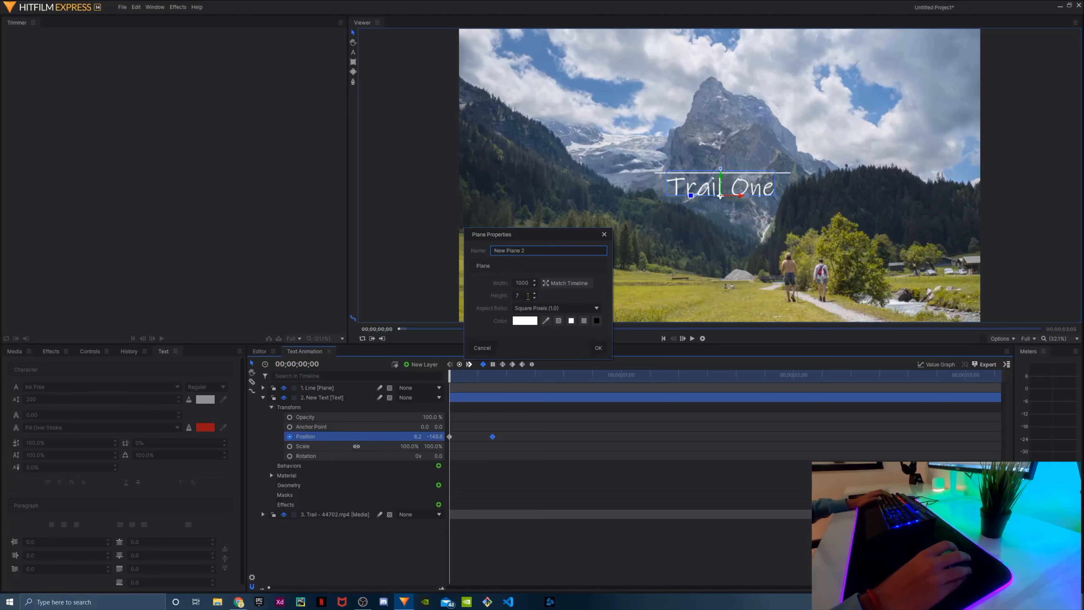
pyautogui.write('Ploa')
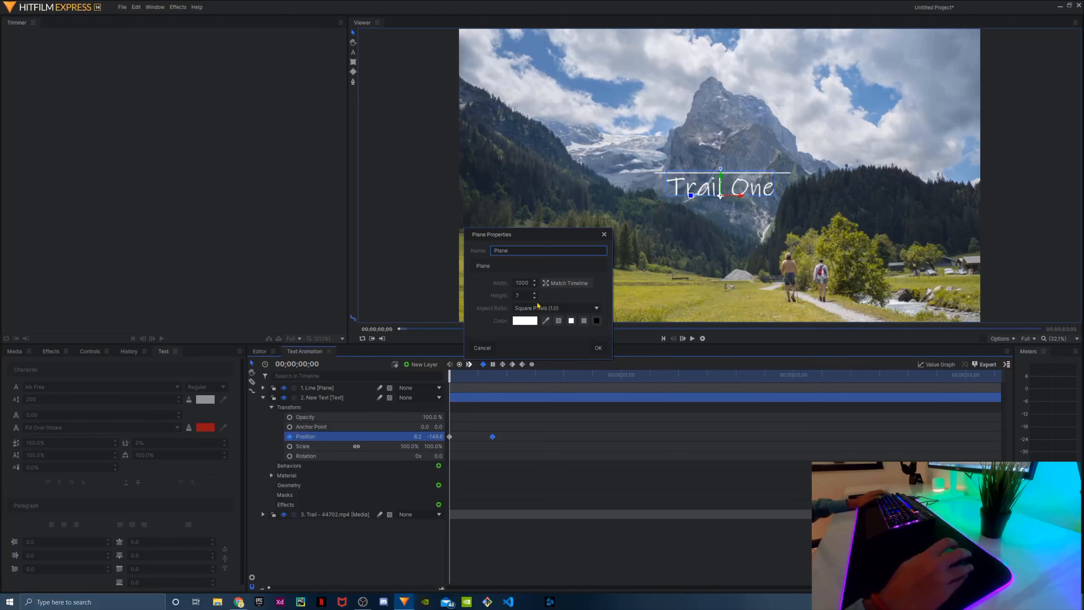
pyautogui.click(523, 296)
pyautogui.press('BackSpace')
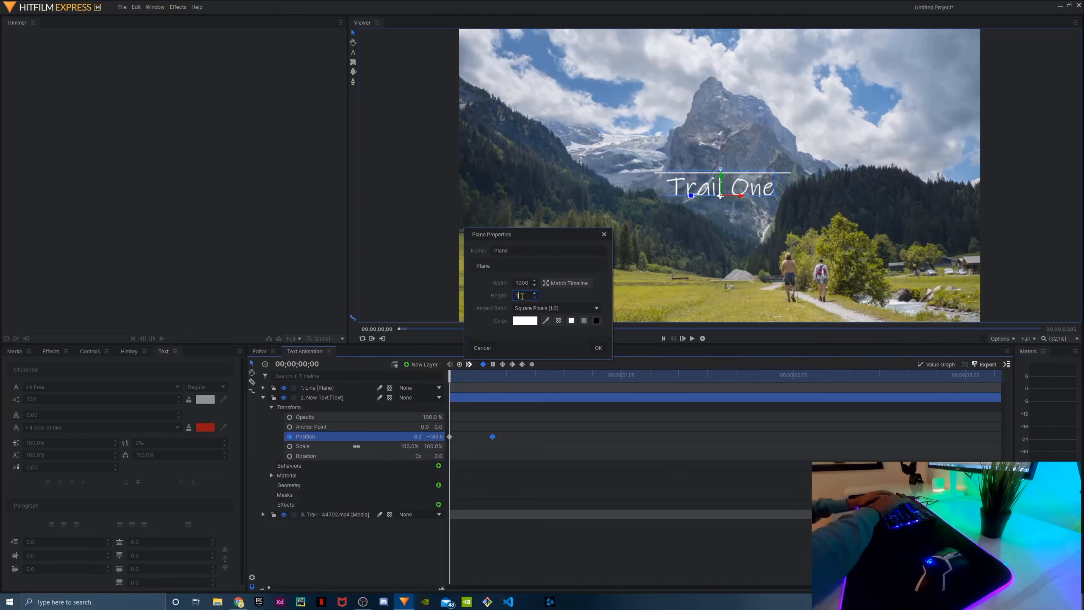
pyautogui.write('100')
pyautogui.click(597, 348)
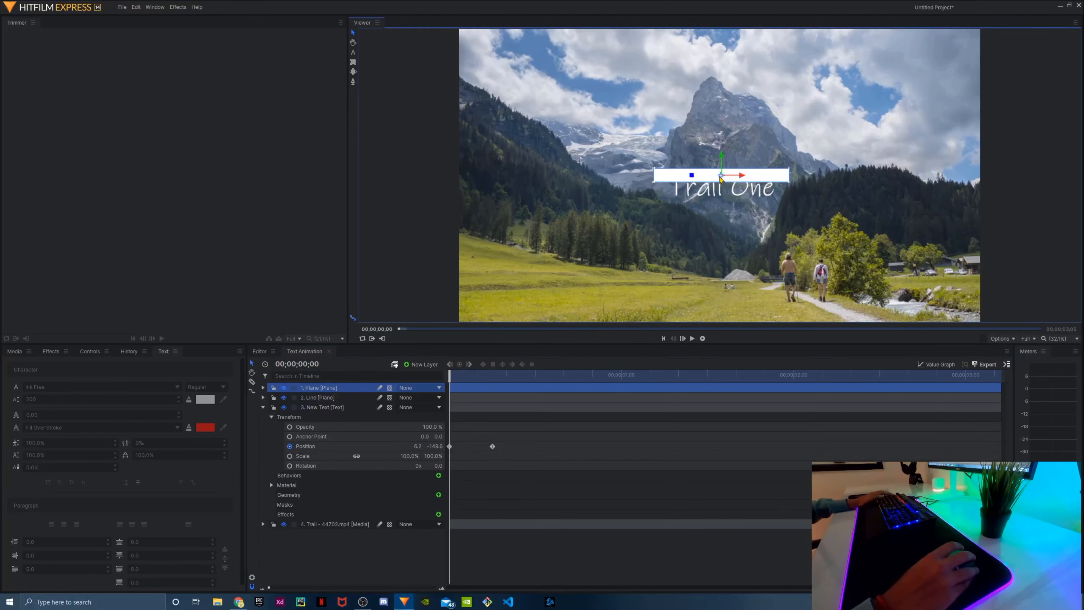
# Place the new plane directly below the line, stretch it downward to cover the Trail One text, and hide the plane layer
pyautogui.moveTo(721, 178); pyautogui.dragTo(722, 184)
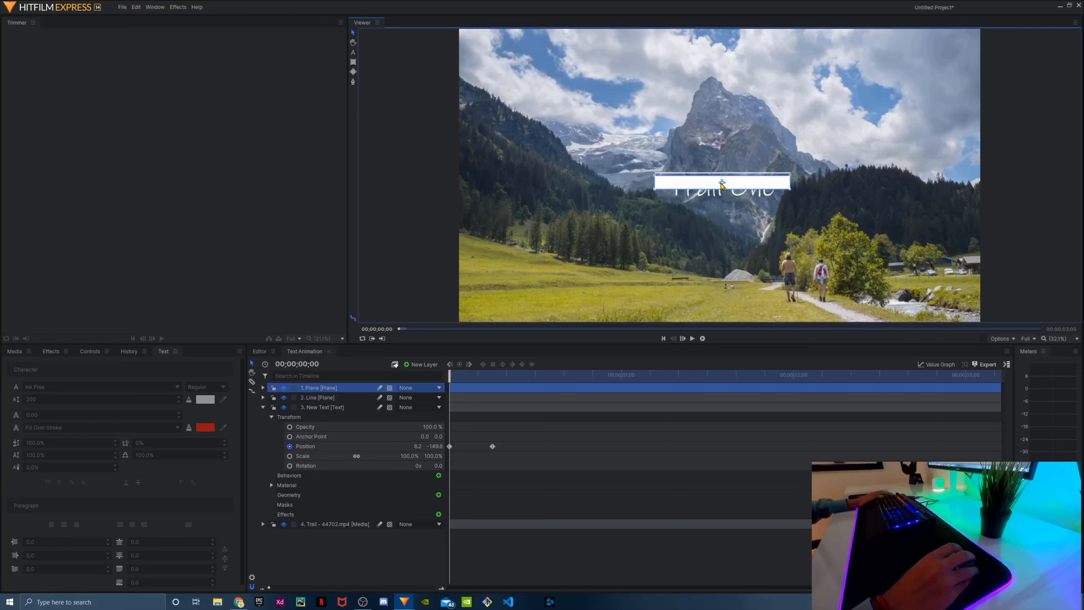
pyautogui.moveTo(790, 190)
pyautogui.mouseDown()
pyautogui.moveTo(790, 199)
pyautogui.moveTo(779, 194)
pyautogui.mouseUp()
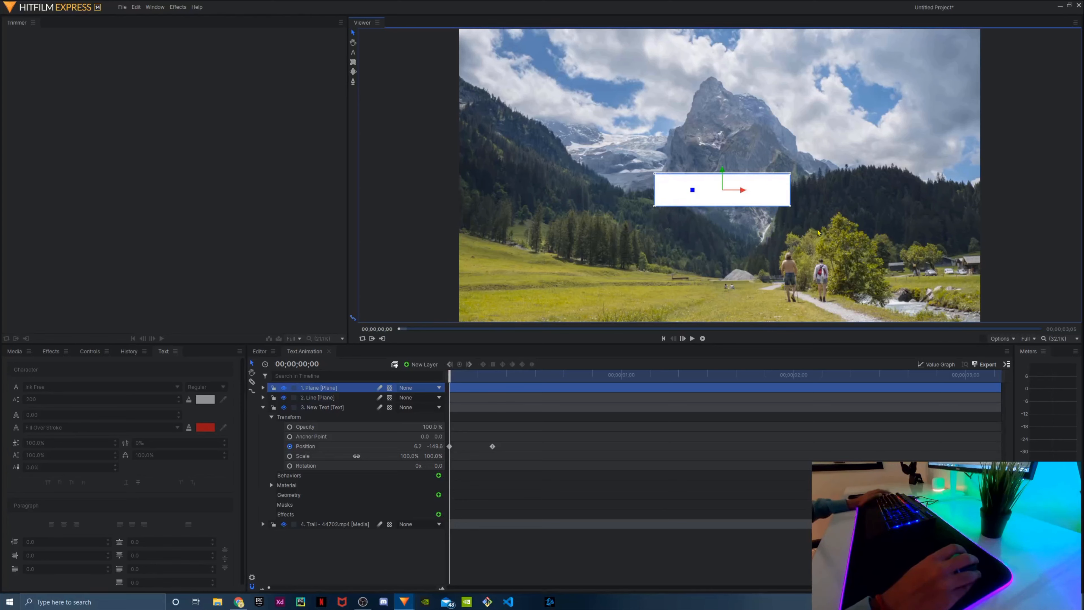
pyautogui.click(706, 262)
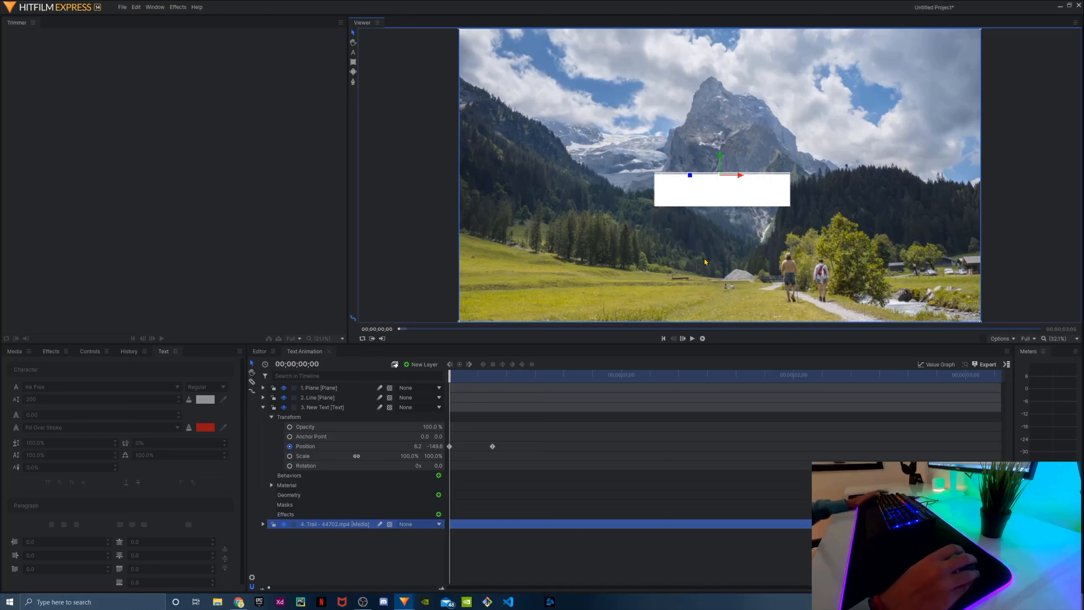
pyautogui.click(724, 204)
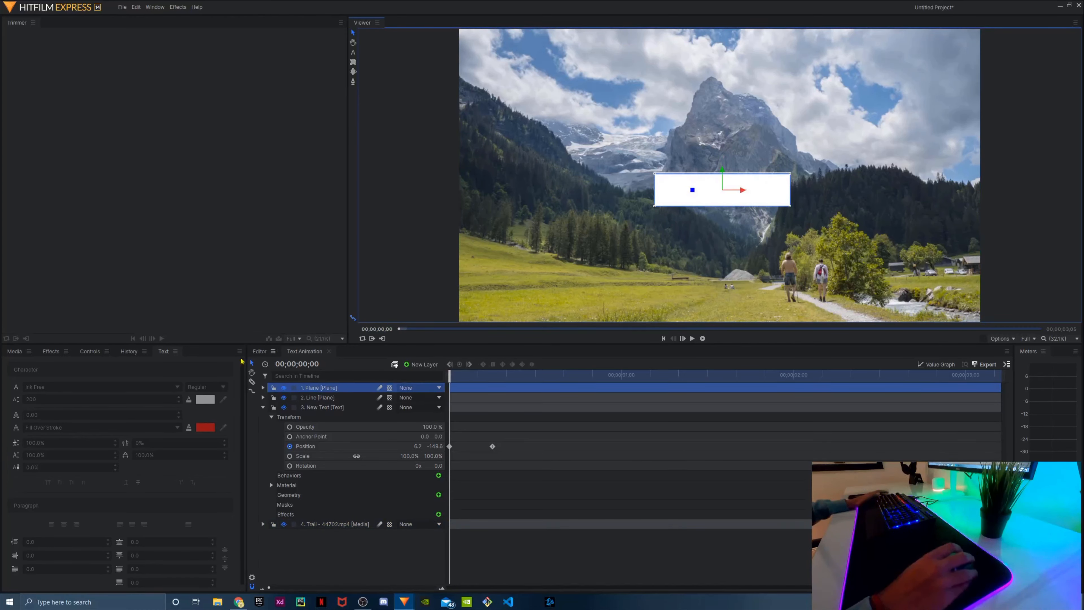
pyautogui.click(284, 389)
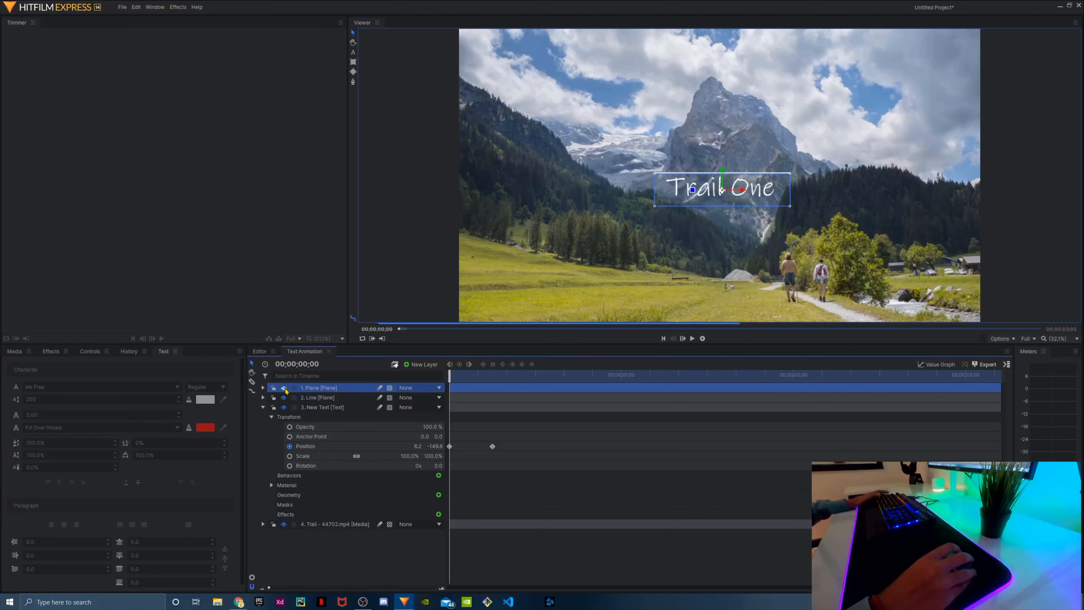
# Search the effects for "matte" and apply Set Matte to the New Text layer
pyautogui.click(51, 352)
pyautogui.click(55, 367)
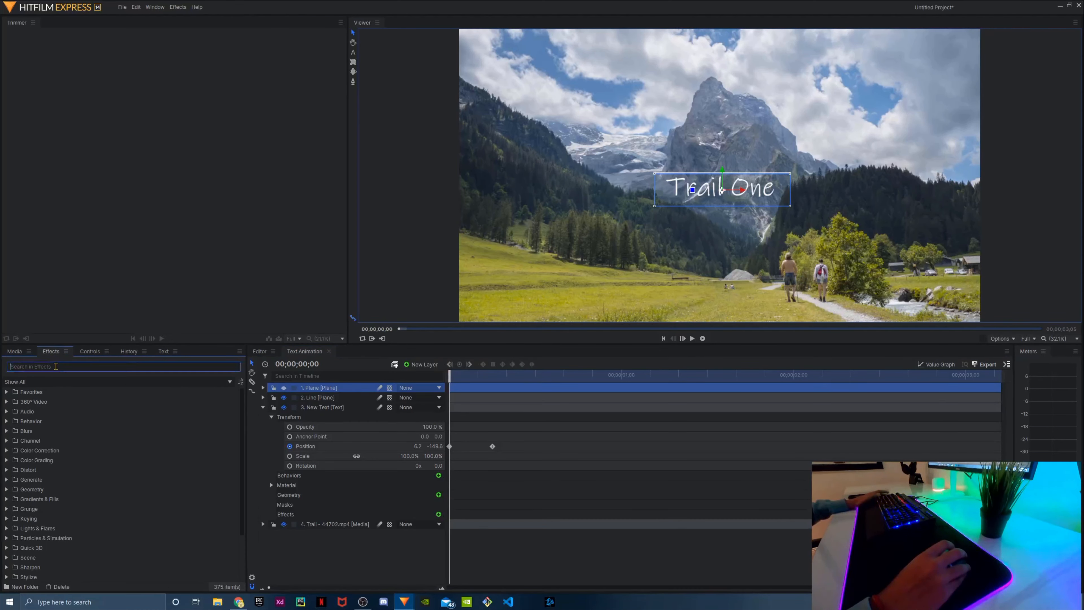
pyautogui.write('matte')
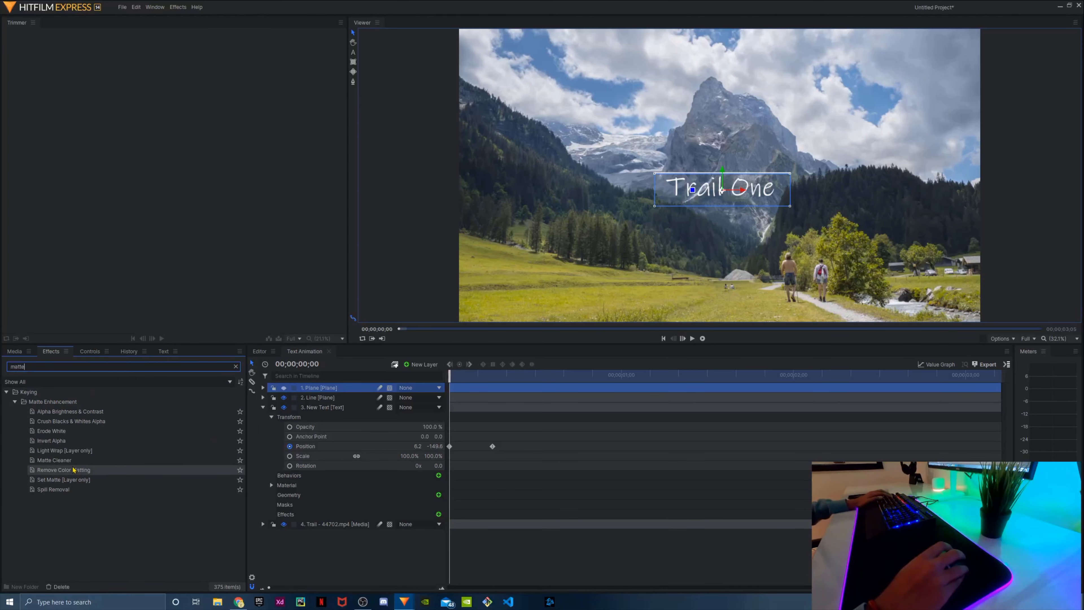
pyautogui.click(76, 480)
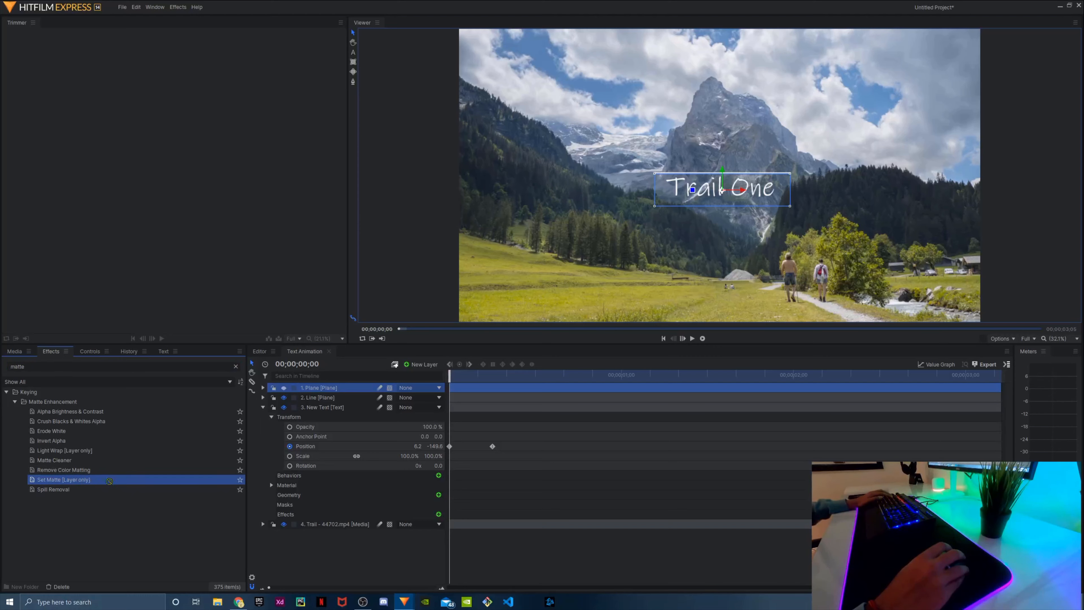
pyautogui.moveTo(109, 481); pyautogui.dragTo(323, 405)
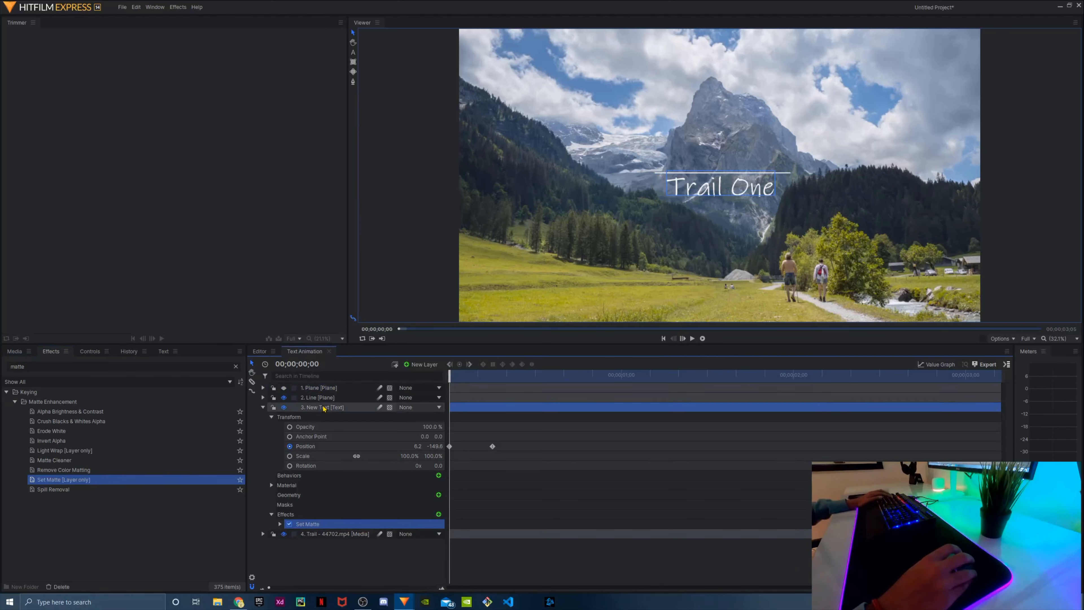
# Set the Set Matte source layer to Plane and its blend to Subtract, and play the text reveal
pyautogui.click(281, 524)
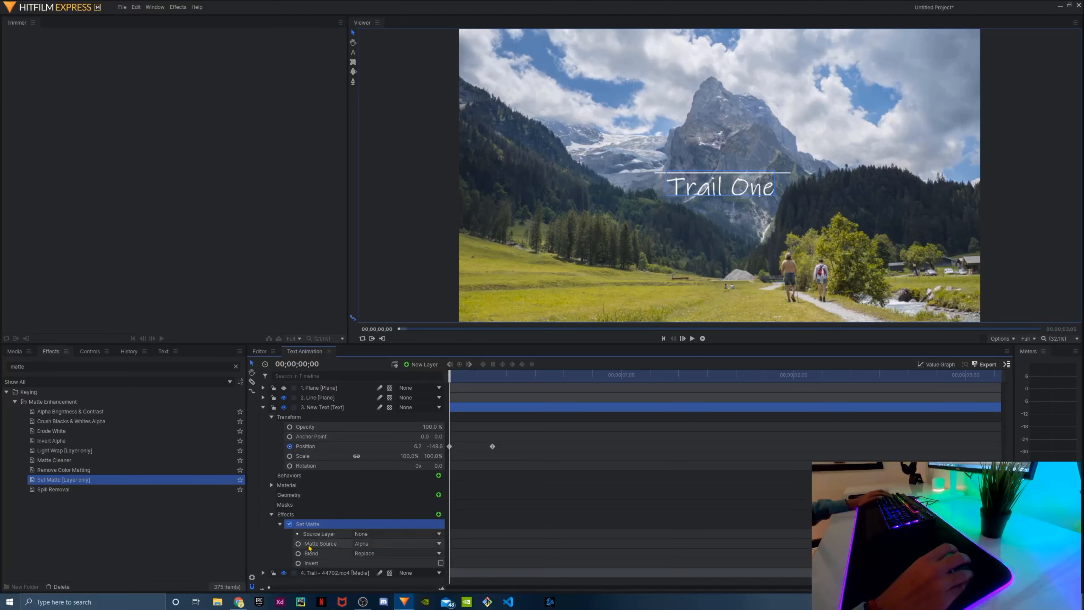
pyautogui.click(377, 535)
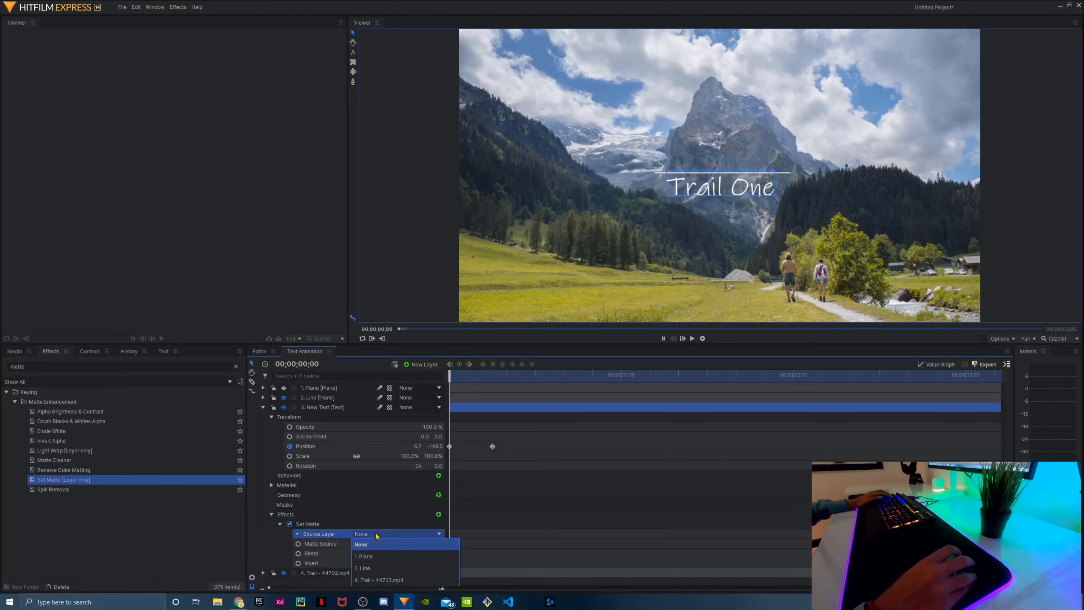
pyautogui.click(376, 556)
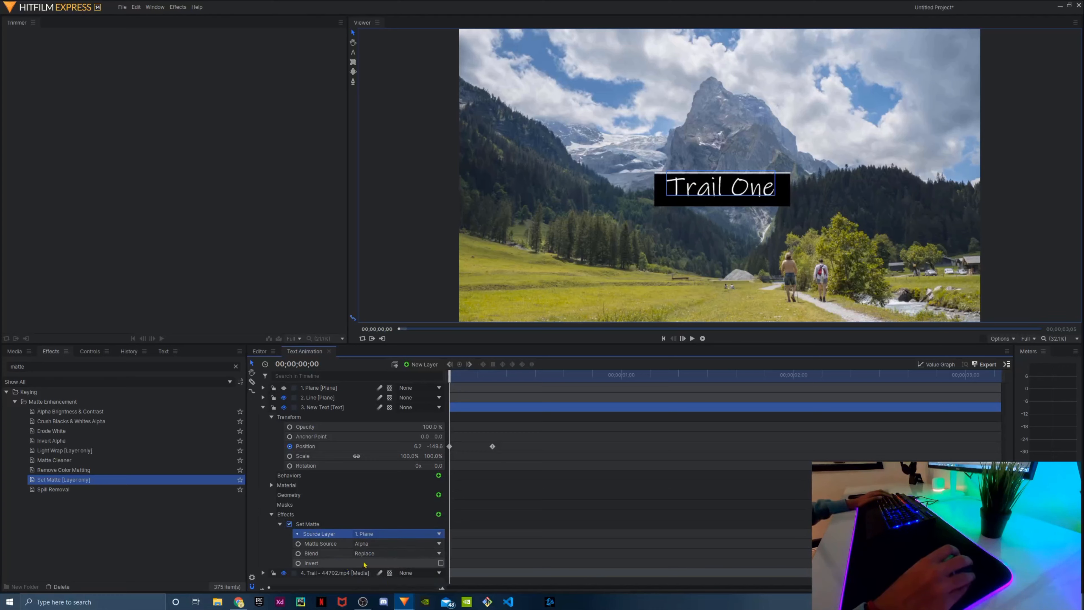
pyautogui.click(377, 554)
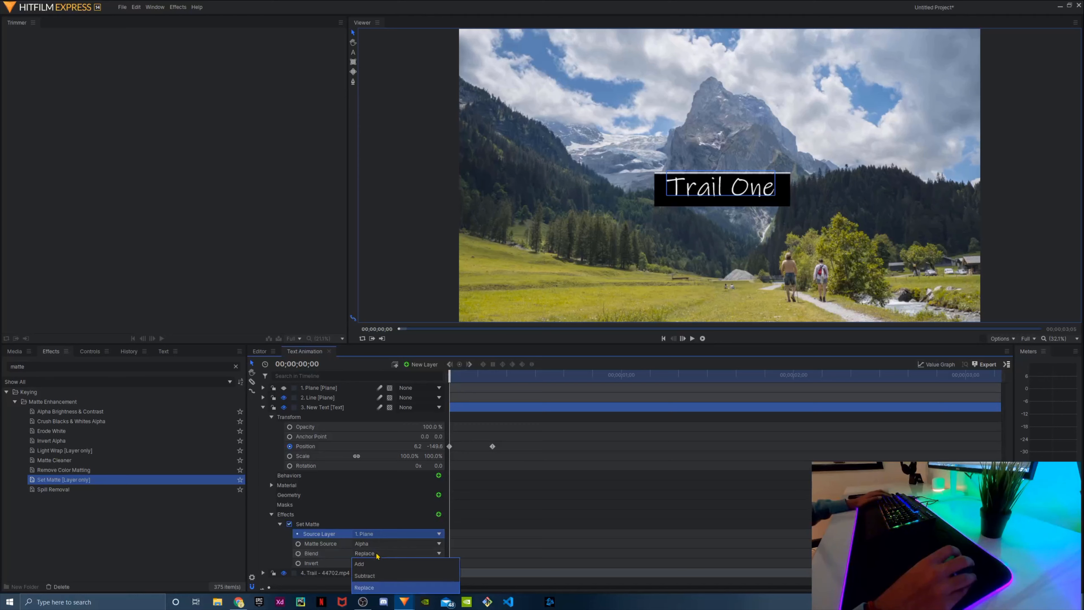
pyautogui.click(372, 577)
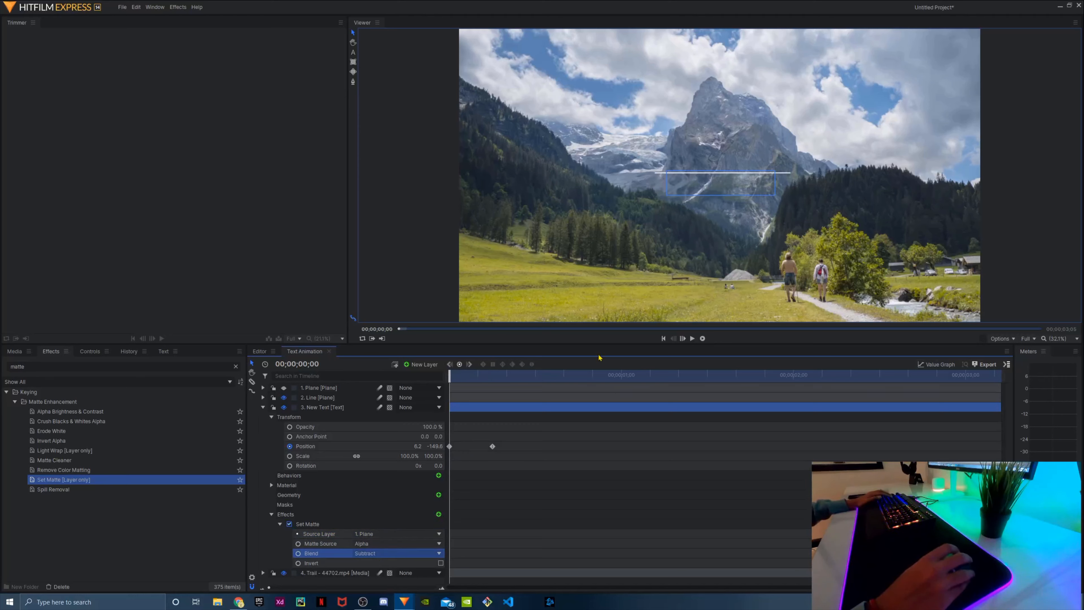
pyautogui.click(692, 338)
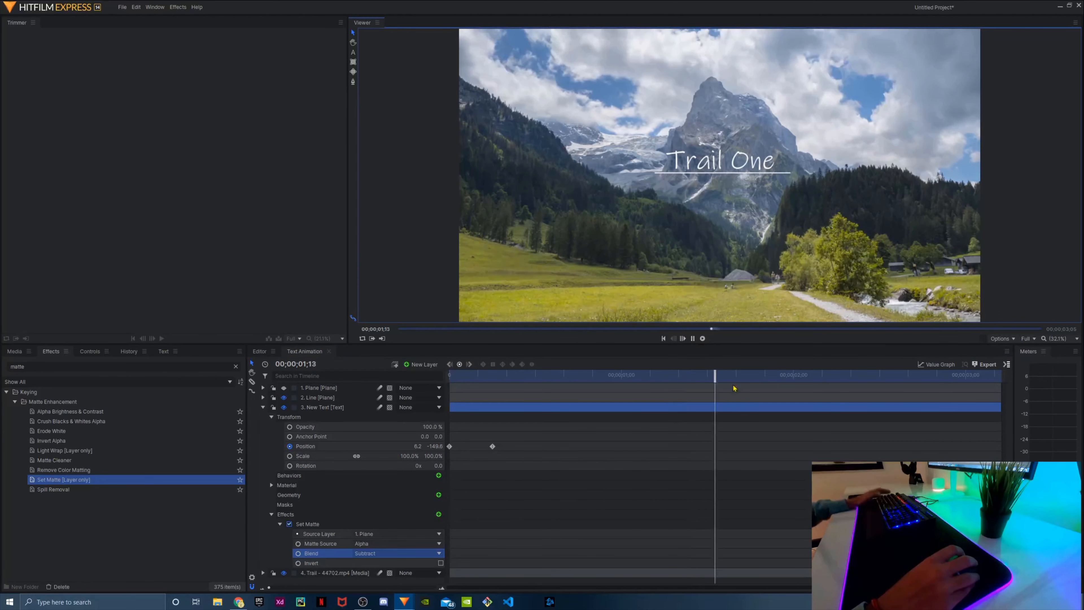
pyautogui.click(692, 339)
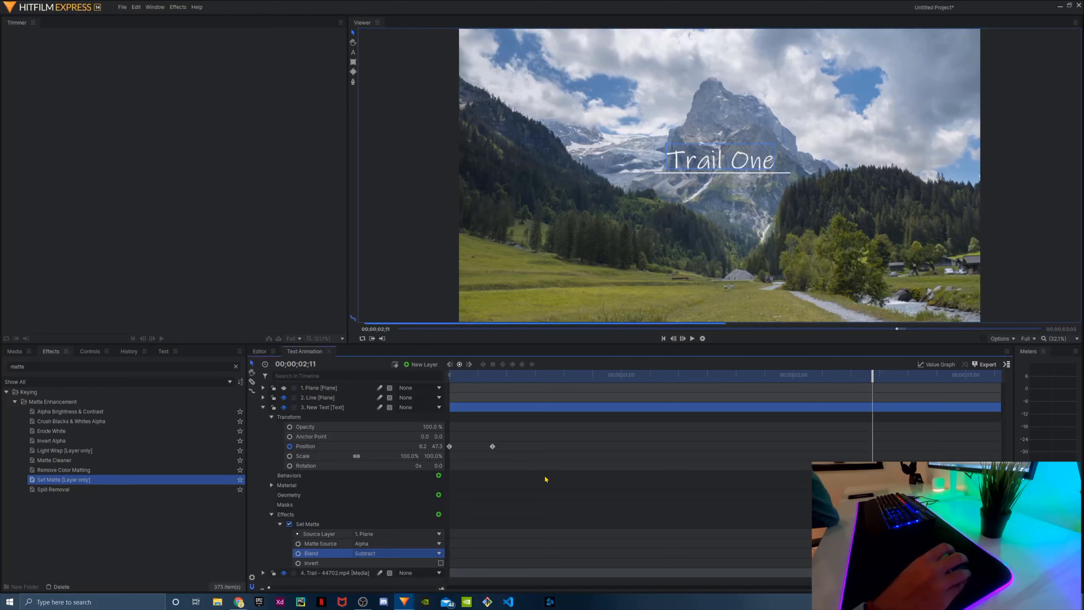
# Give both text Position keyframes a Bezier curve and pull the end keyframe's vertical-motion handle back to the start in the value graph
pyautogui.moveTo(544, 475); pyautogui.dragTo(459, 443)
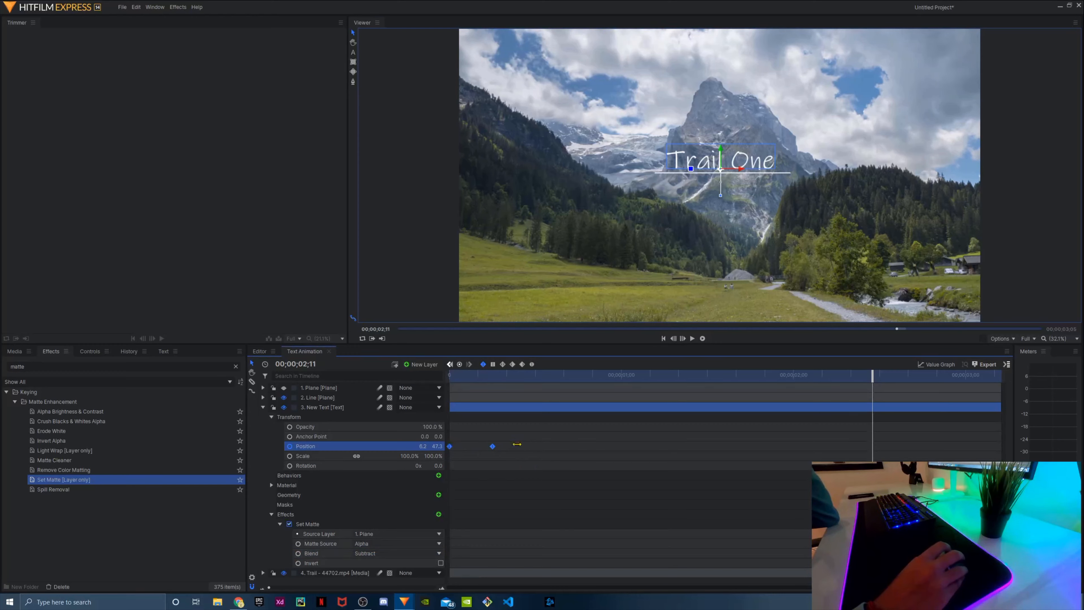
pyautogui.click(929, 366)
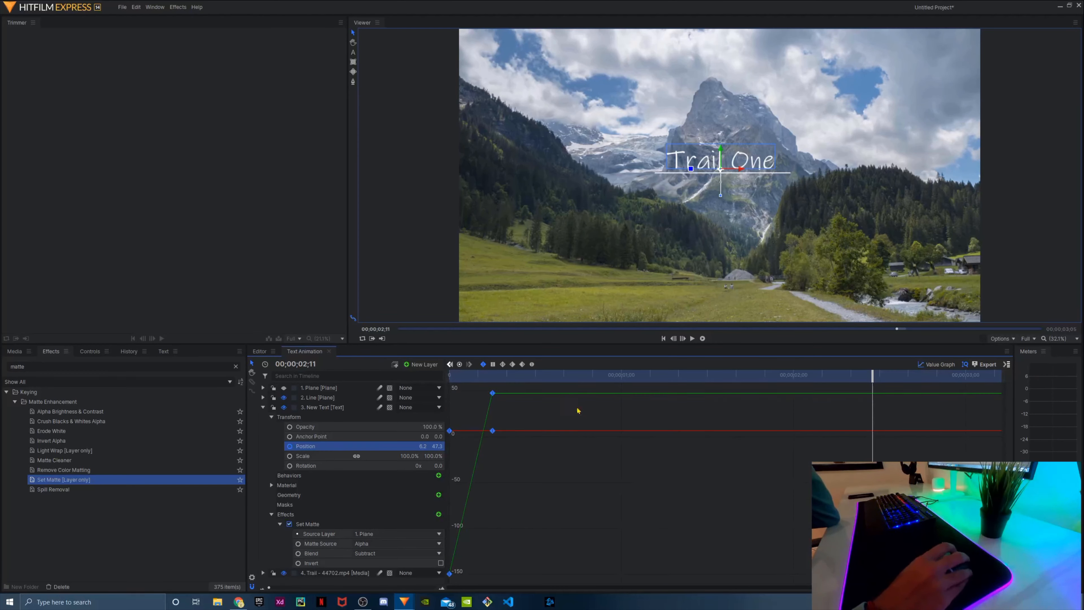
pyautogui.click(532, 364)
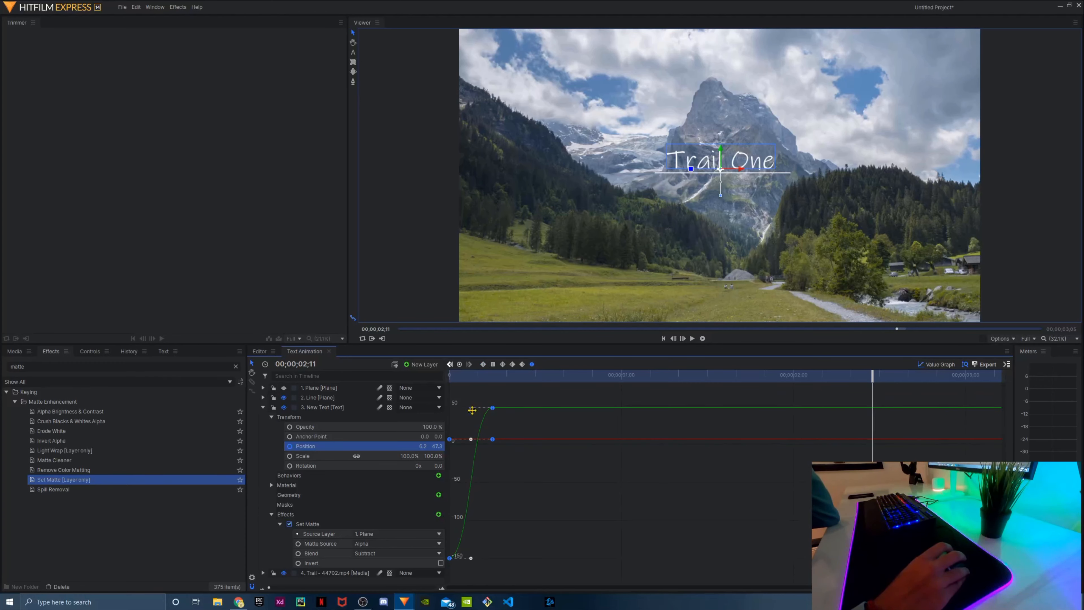
pyautogui.moveTo(472, 410); pyautogui.dragTo(469, 410)
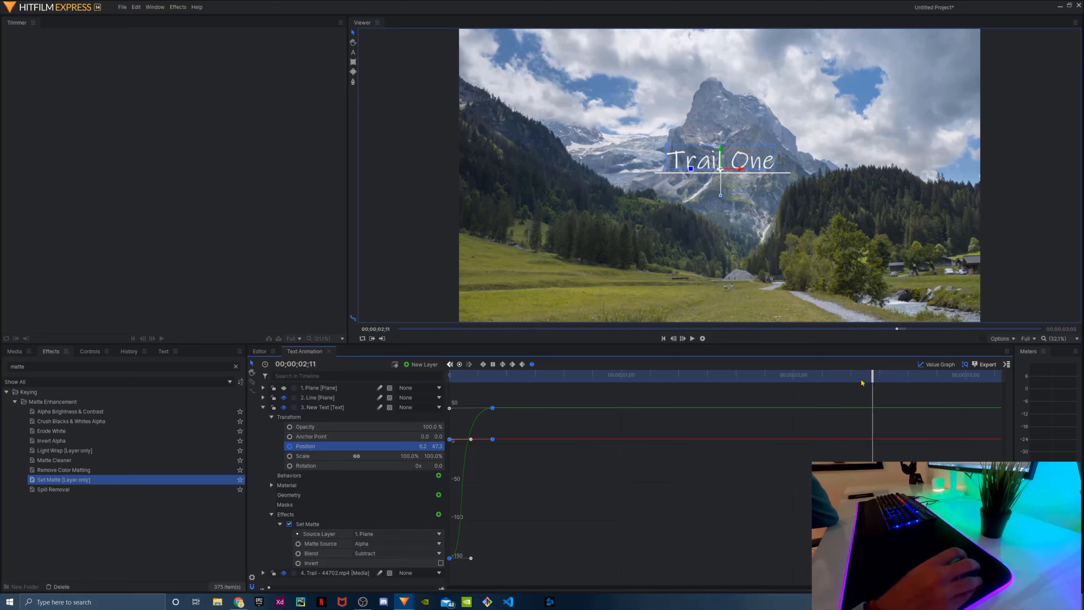
pyautogui.click(946, 367)
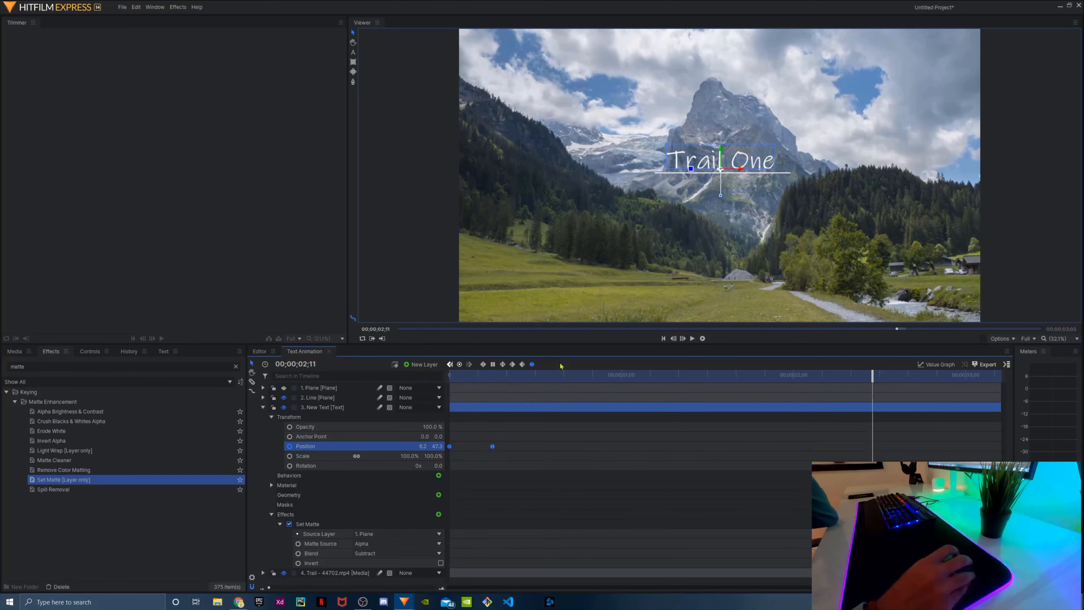
# Play the eased Trail One text reveal from the start of the composite shot
pyautogui.moveTo(678, 376); pyautogui.dragTo(409, 376)
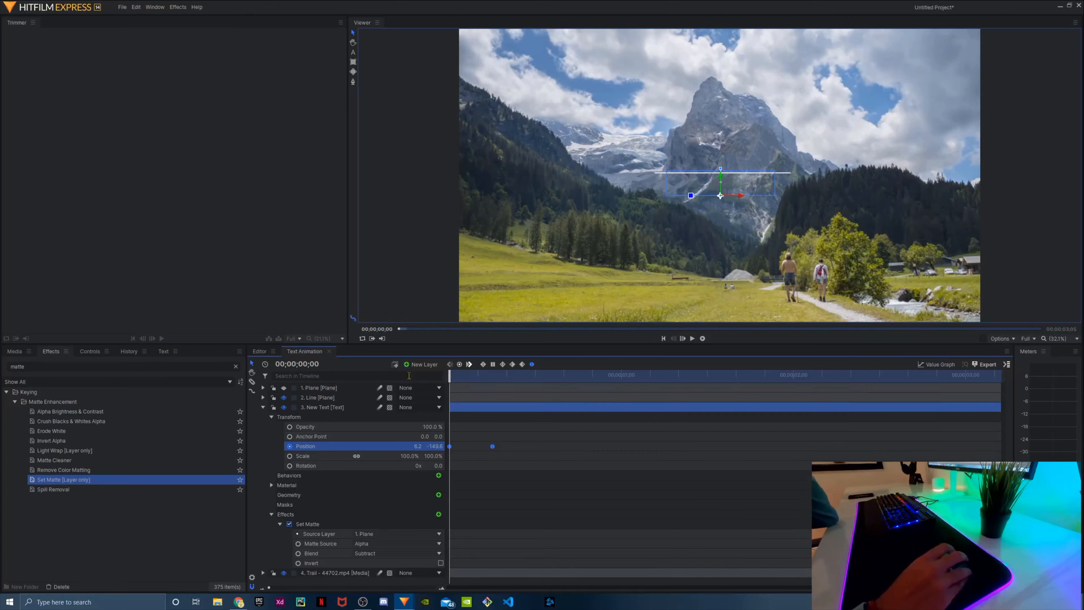
pyautogui.click(693, 339)
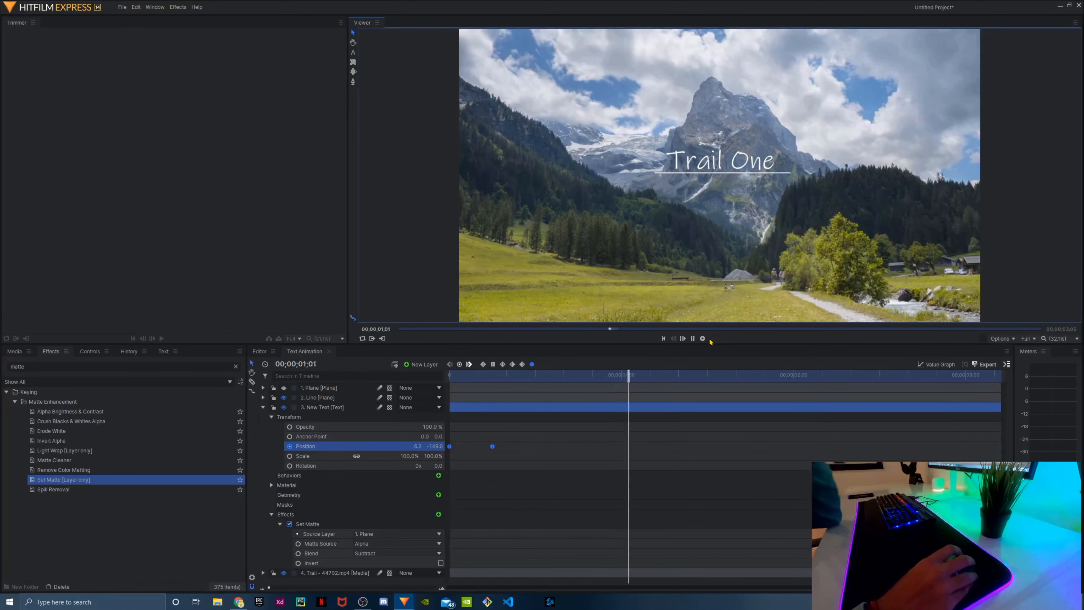
pyautogui.click(688, 339)
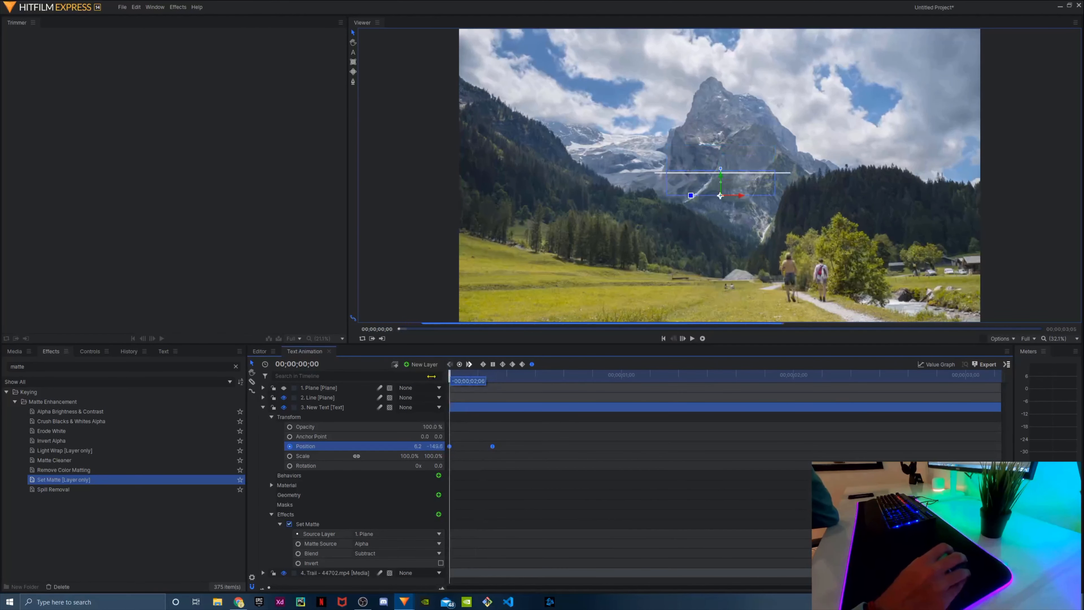
pyautogui.click(684, 339)
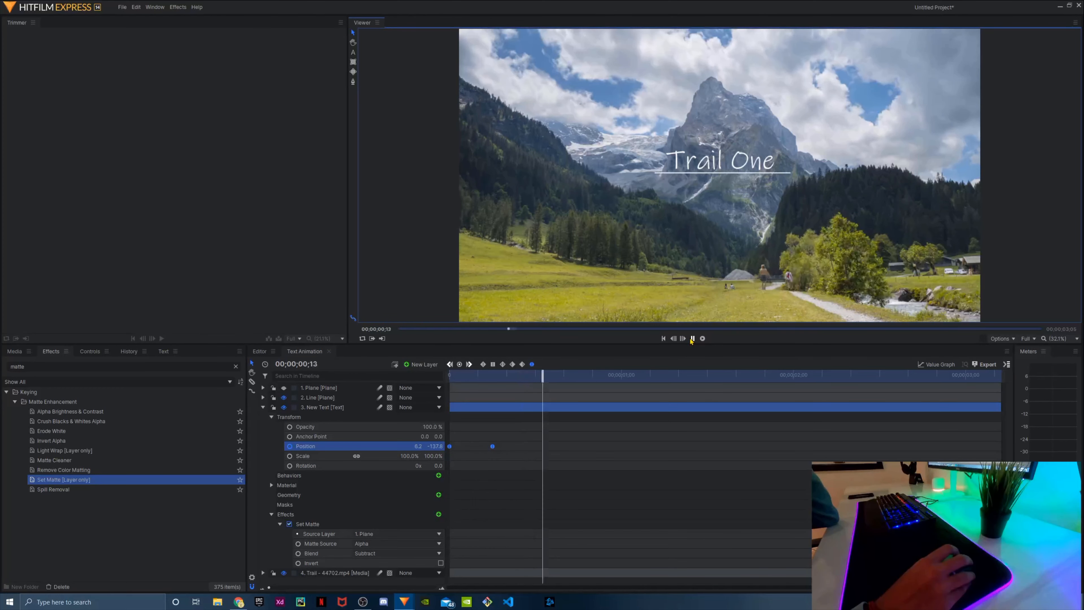
pyautogui.click(692, 339)
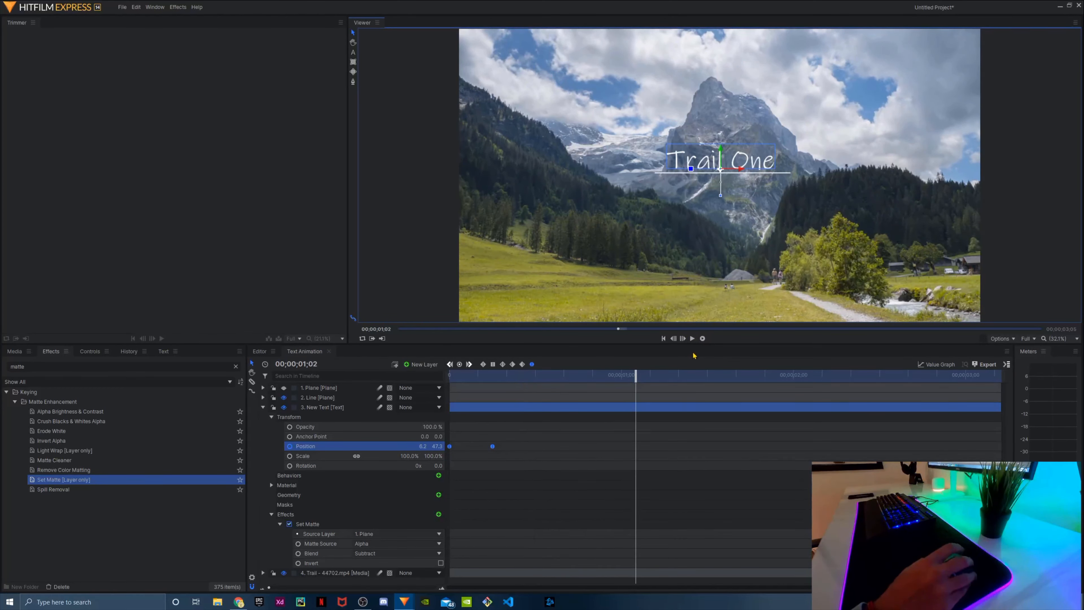